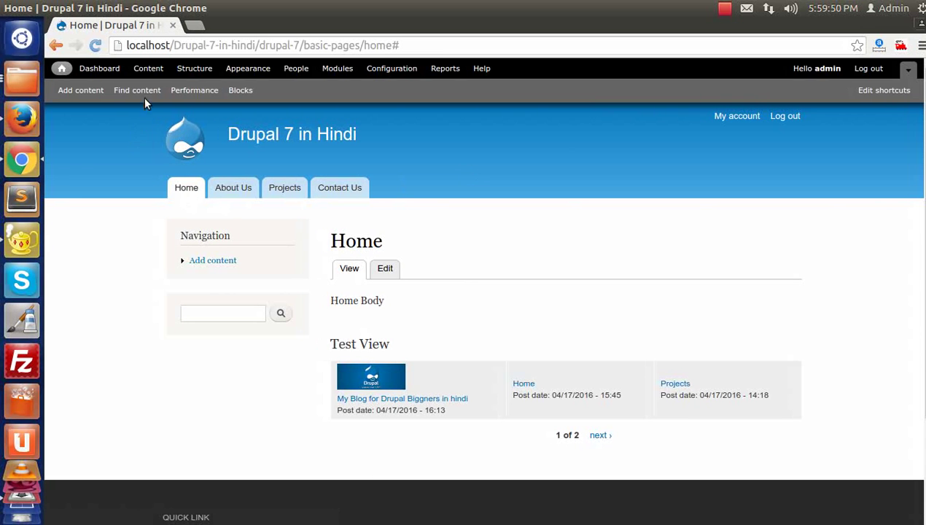
- Start a new view for the site and name it For New Page
click(191, 68)
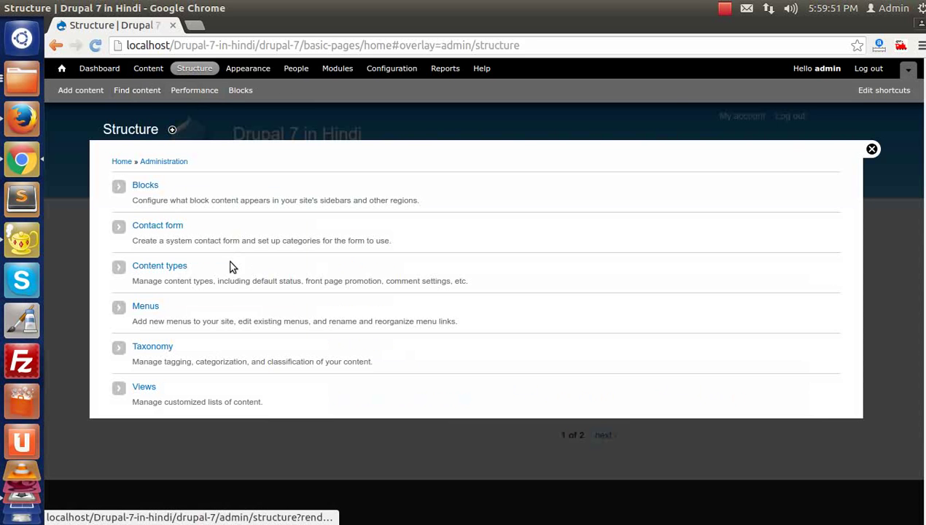
click(144, 387)
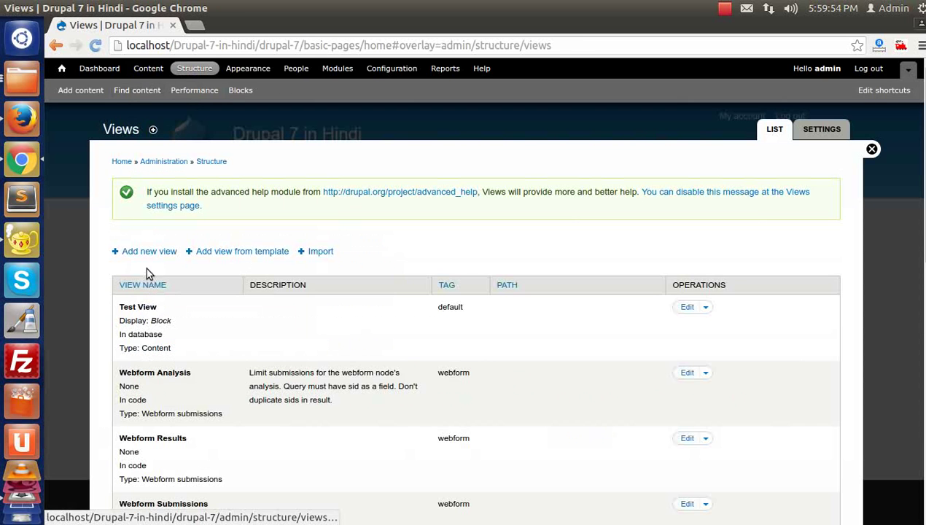
click(144, 251)
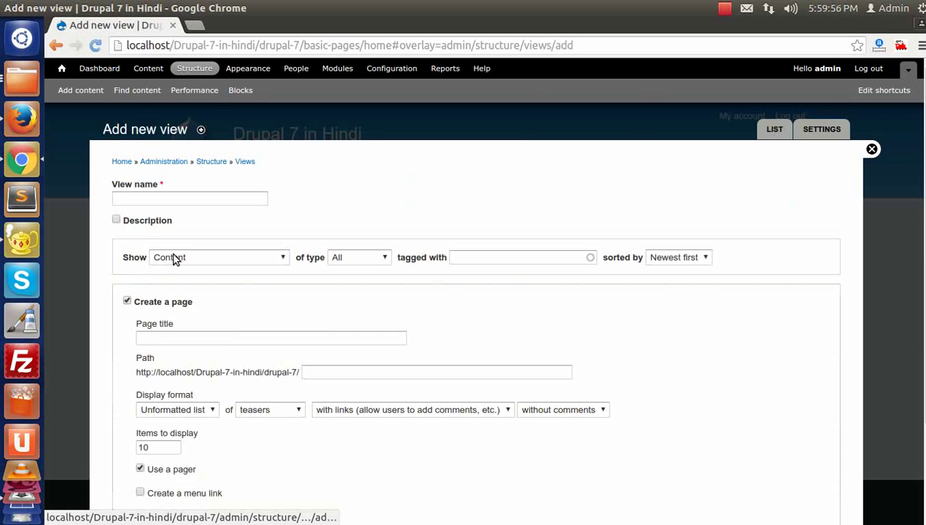
click(154, 199)
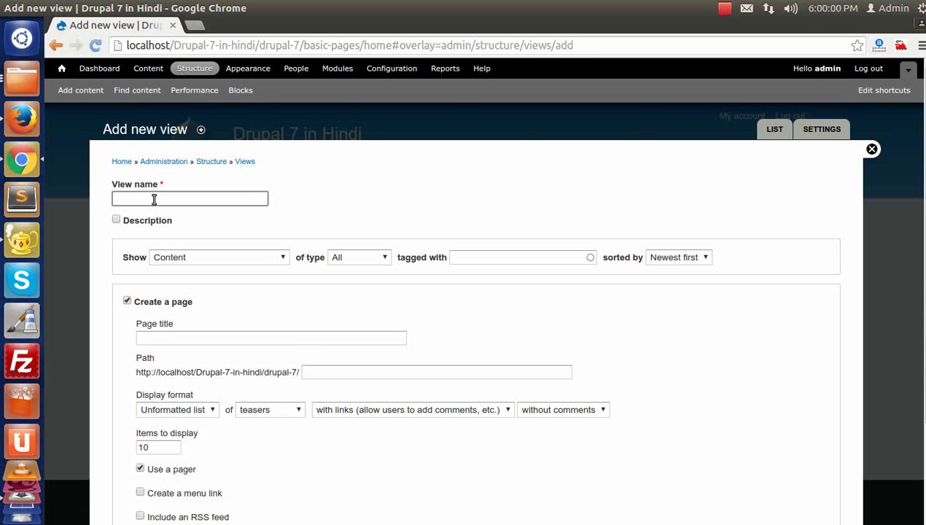
text(For )
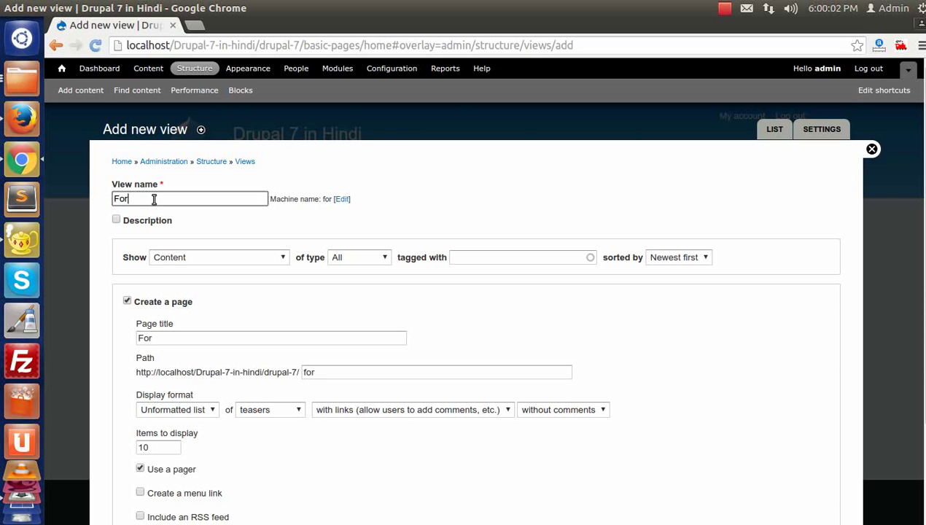
text(New )
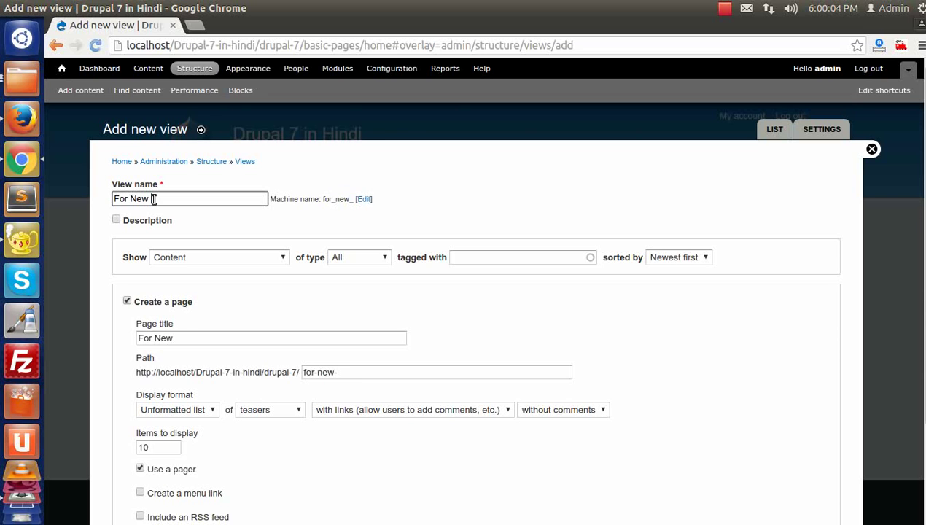
text(Page)
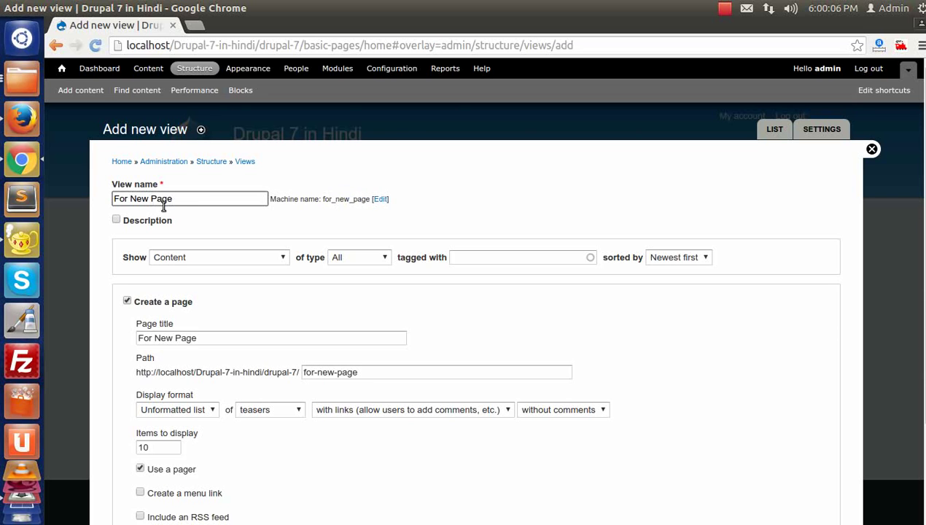
- Create the view with its page display at the path for-new-page and continue to the view's detailed settings
scroll(340, 266, down, 1)
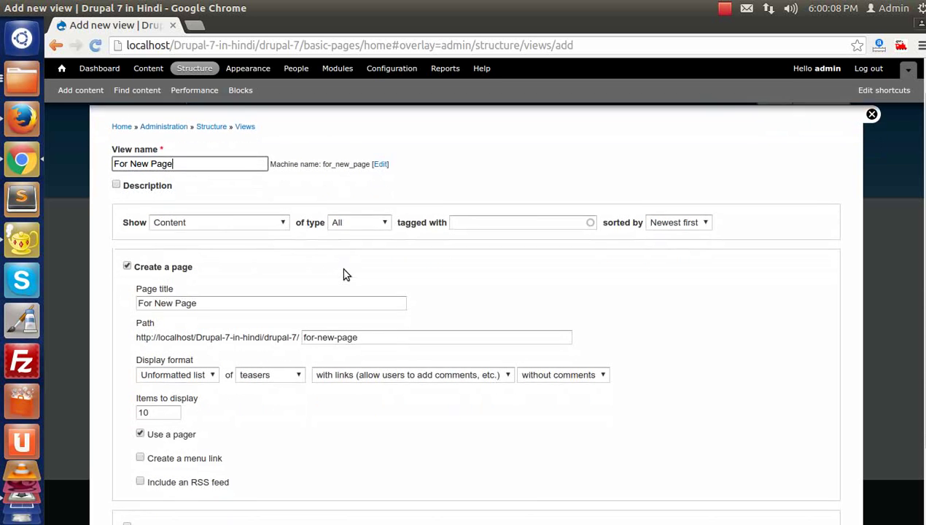
scroll(156, 301, down, 1)
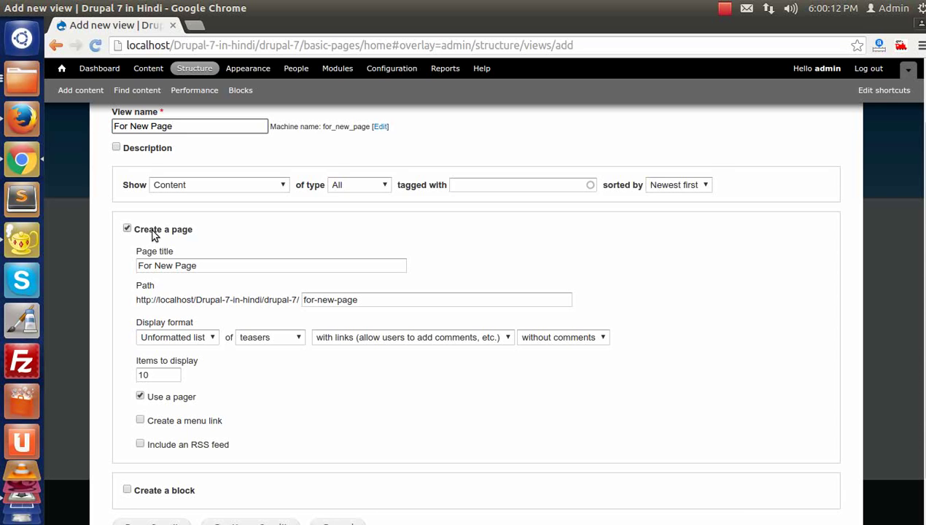
drag(369, 302, 276, 304)
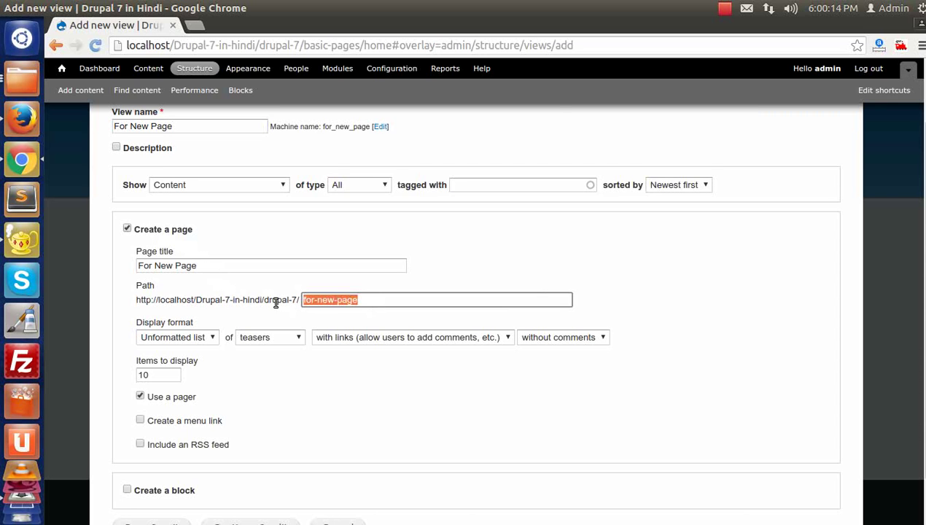
click(325, 301)
drag(364, 300, 306, 301)
scroll(156, 402, down, 1)
click(237, 479)
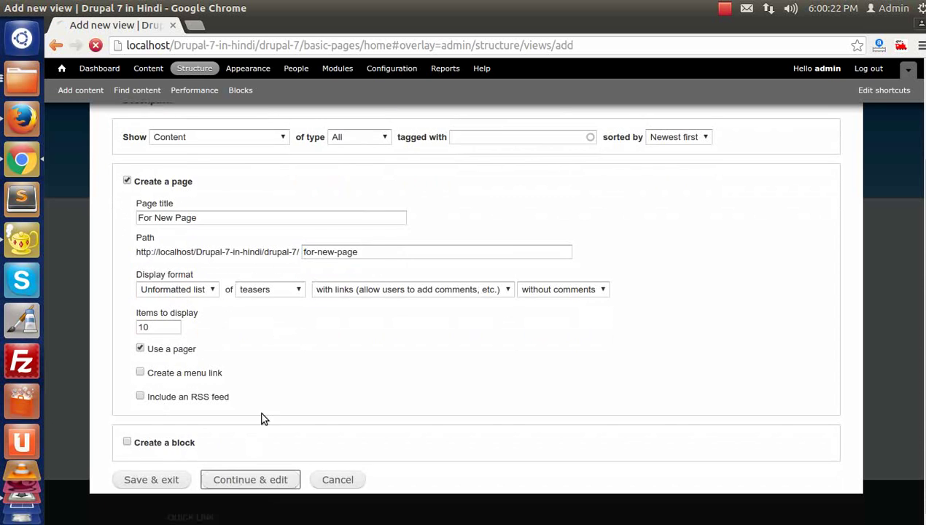
- Review the new view's page settings and preview, and save the view
scroll(265, 419, down, 7)
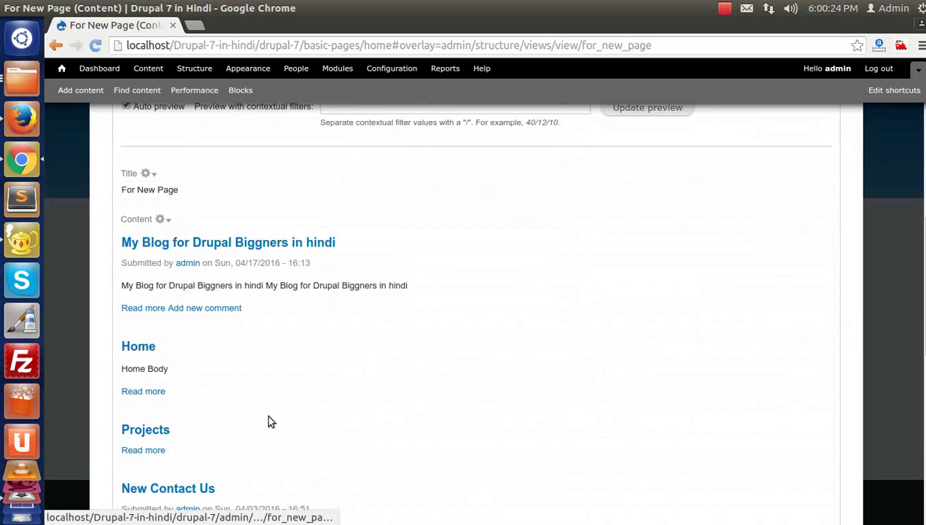
scroll(268, 419, down, 5)
scroll(268, 419, up, 3)
scroll(269, 421, up, 10)
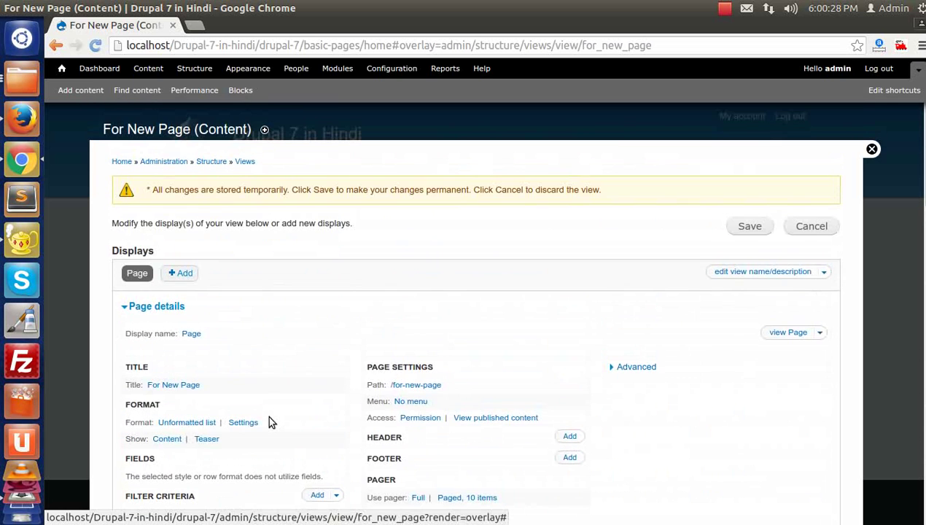
scroll(268, 422, down, 4)
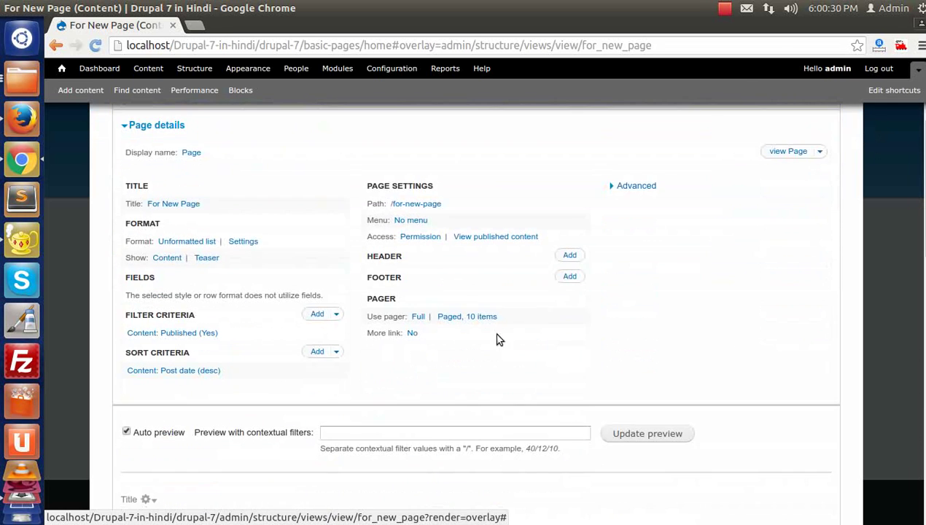
scroll(774, 282, up, 3)
scroll(767, 282, up, 1)
click(741, 226)
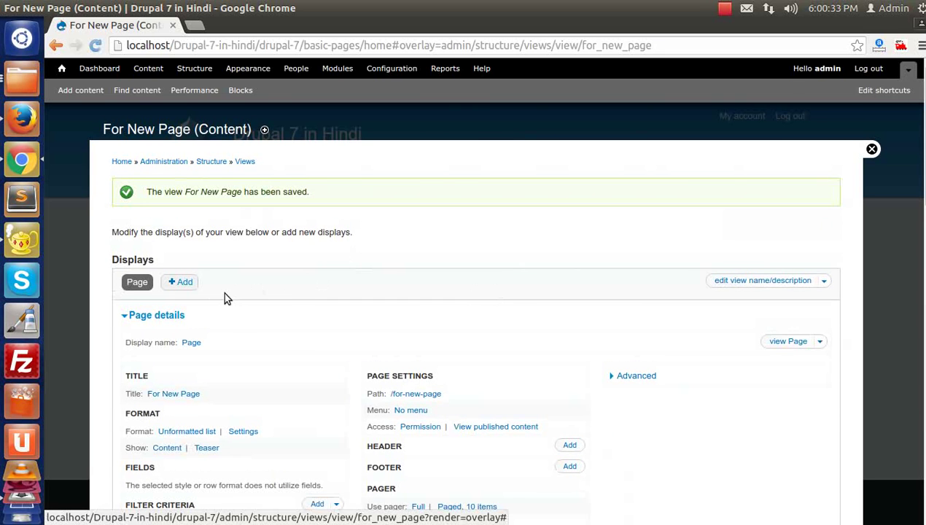
- Open the view's page in a separate browser tab and reload its address without the overlay-context part
middle_click(782, 343)
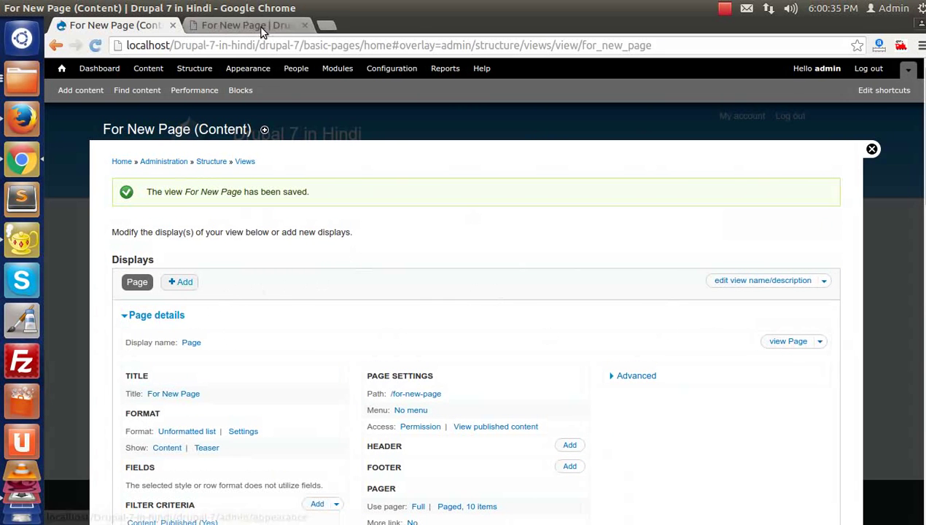
click(257, 24)
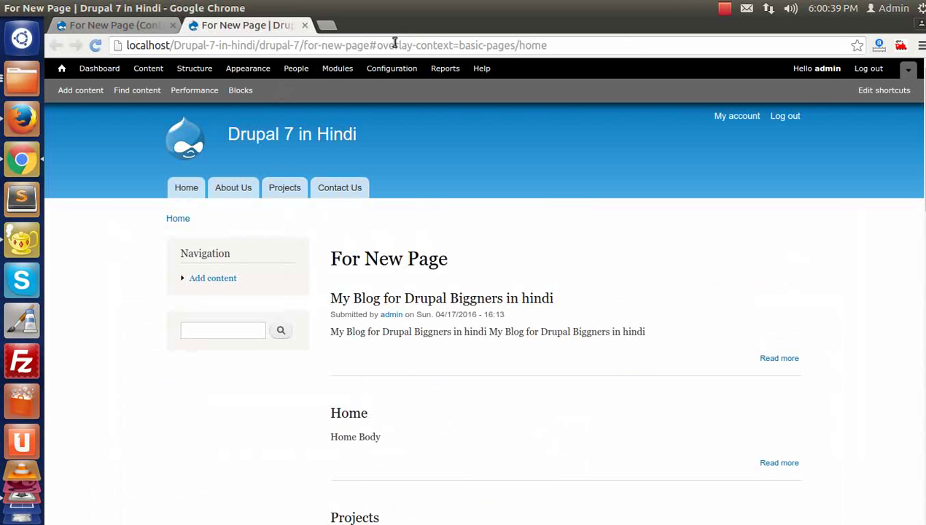
click(366, 45)
click(366, 45)
drag(370, 46, 628, 48)
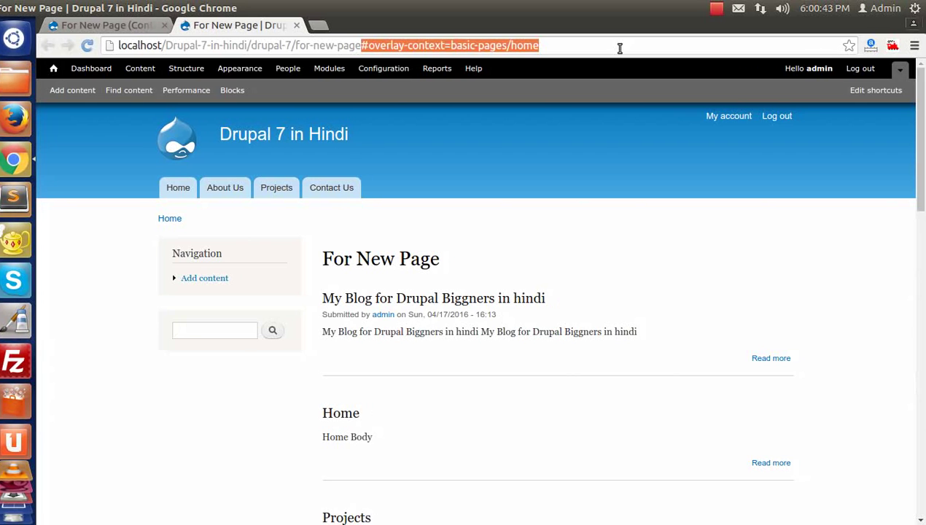
key(BackSpace)
key(Return)
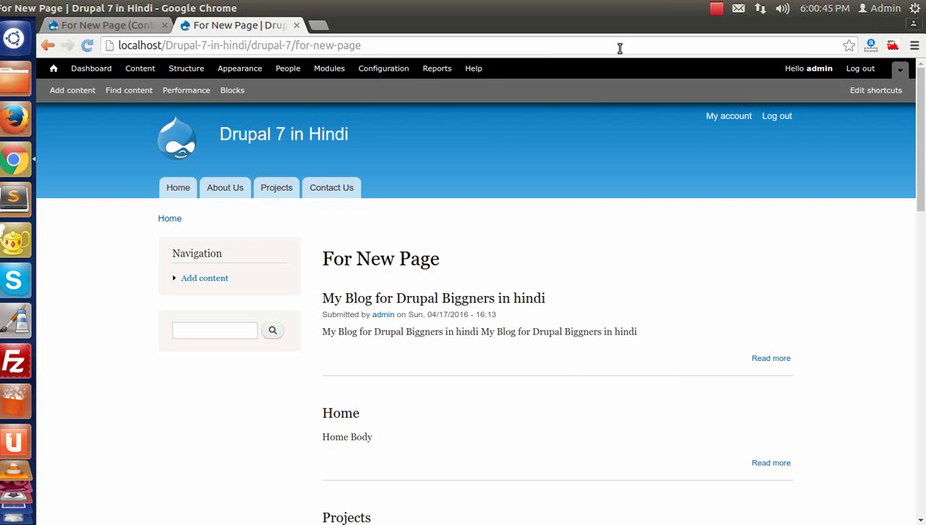
- Examine the title and the content entries listed on the For New Page page
mouse_move(407, 261)
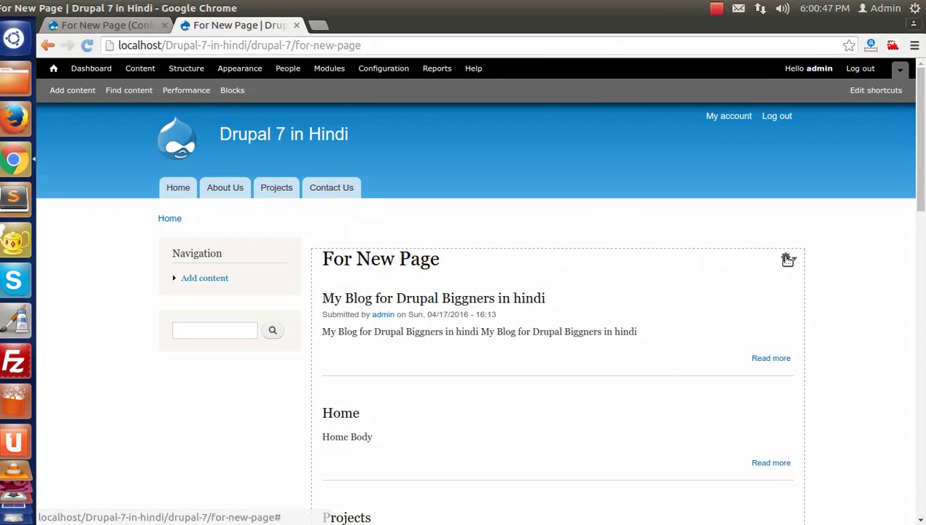
scroll(485, 265, down, 3)
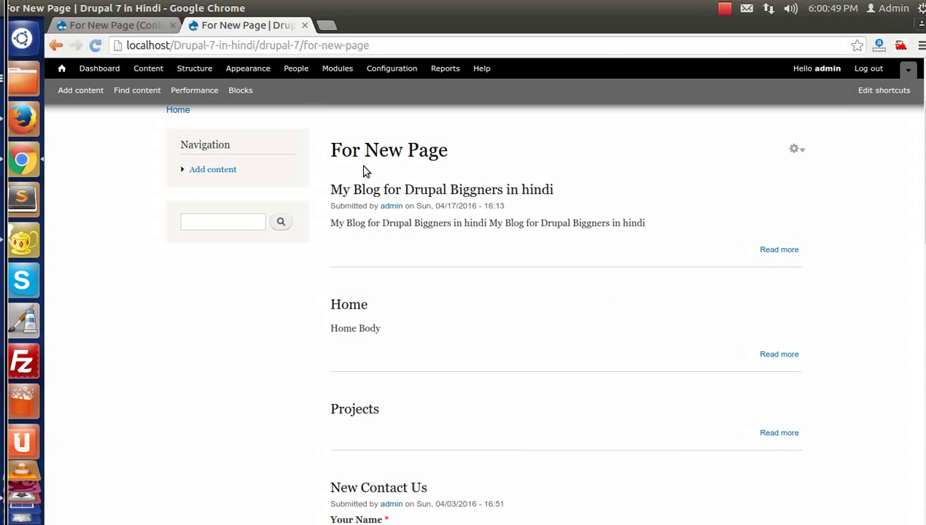
drag(322, 150, 451, 153)
scroll(448, 178, down, 2)
scroll(376, 197, down, 20)
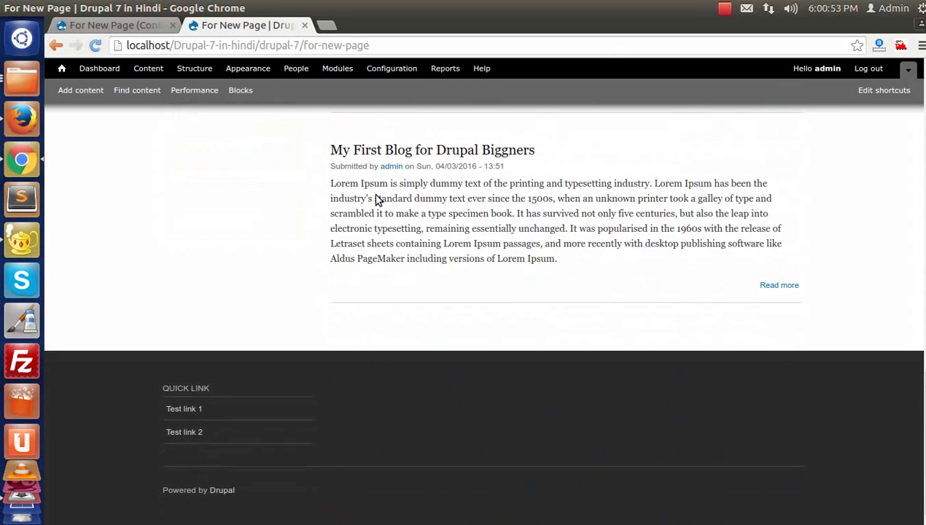
scroll(473, 288, up, 12)
scroll(473, 287, up, 5)
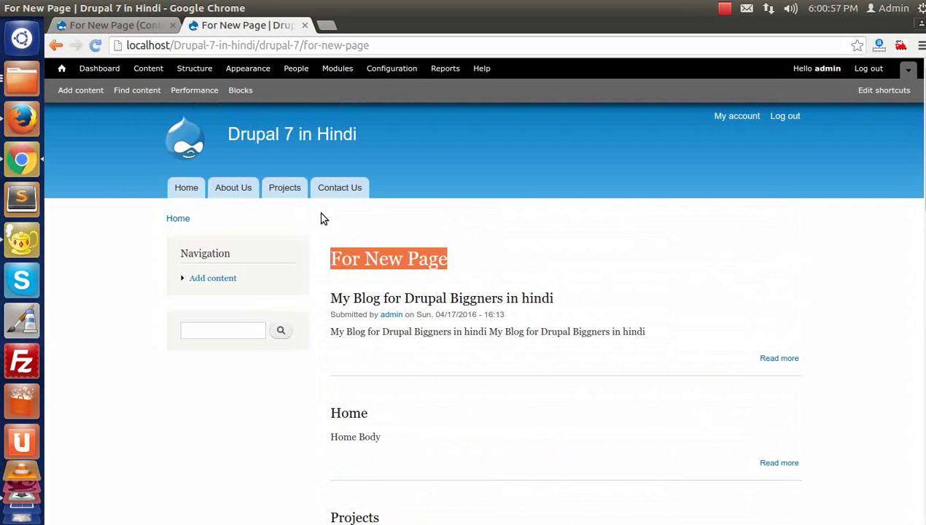
click(543, 233)
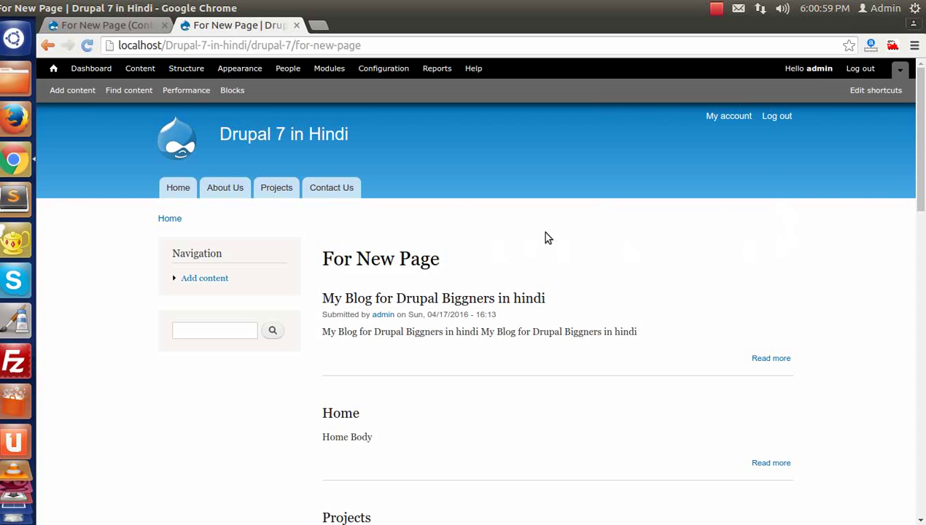
scroll(561, 283, down, 5)
scroll(632, 333, up, 5)
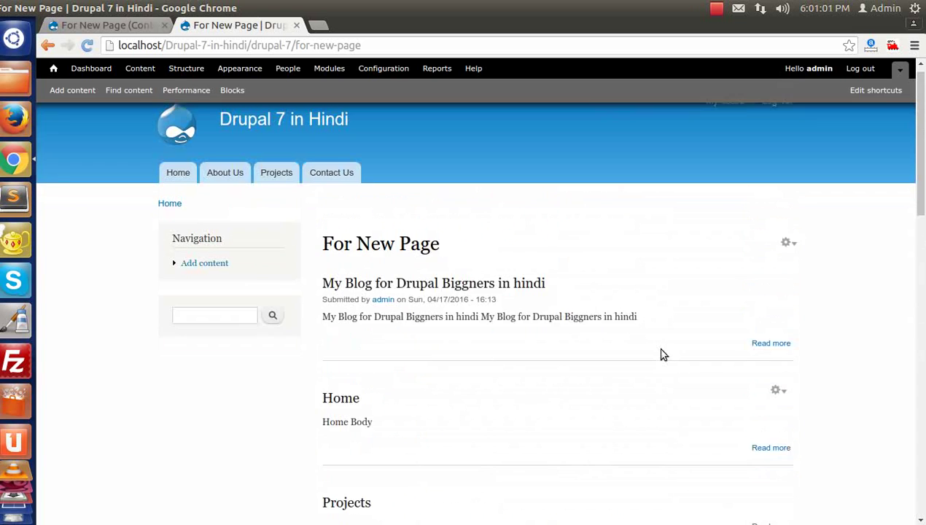
- Open the For New Page view for editing directly from its page
click(788, 257)
click(775, 272)
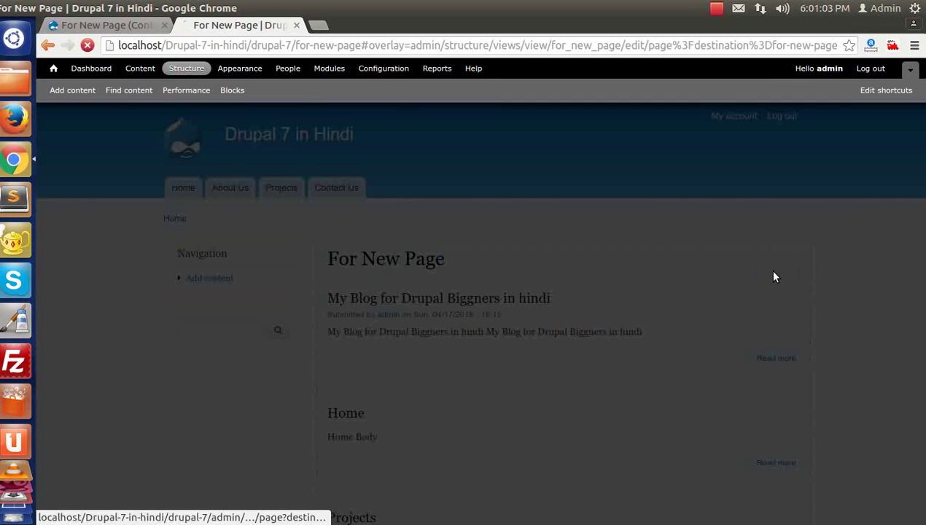
scroll(311, 278, down, 3)
scroll(308, 286, down, 1)
- Add a Content: Type filter for all displays that limits the view to the Blog content type
click(314, 272)
click(299, 184)
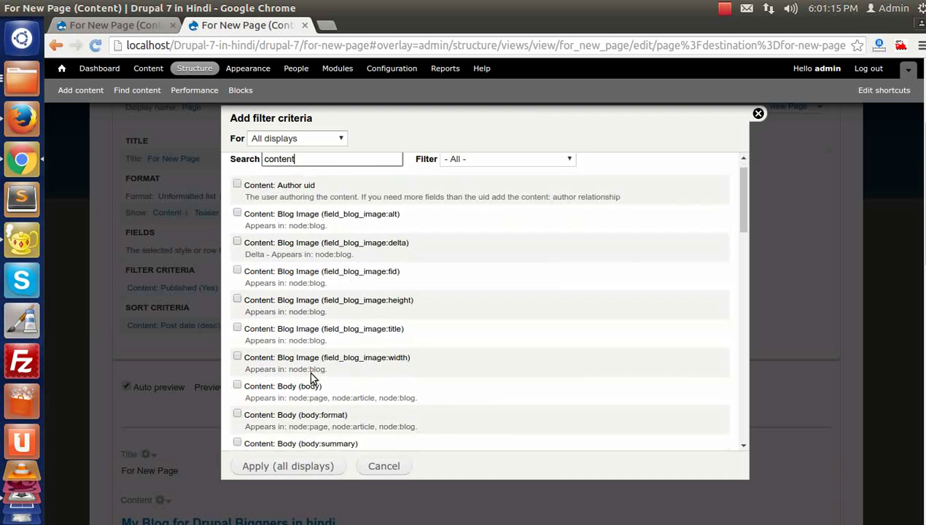
scroll(310, 377, down, 4)
scroll(310, 377, down, 1)
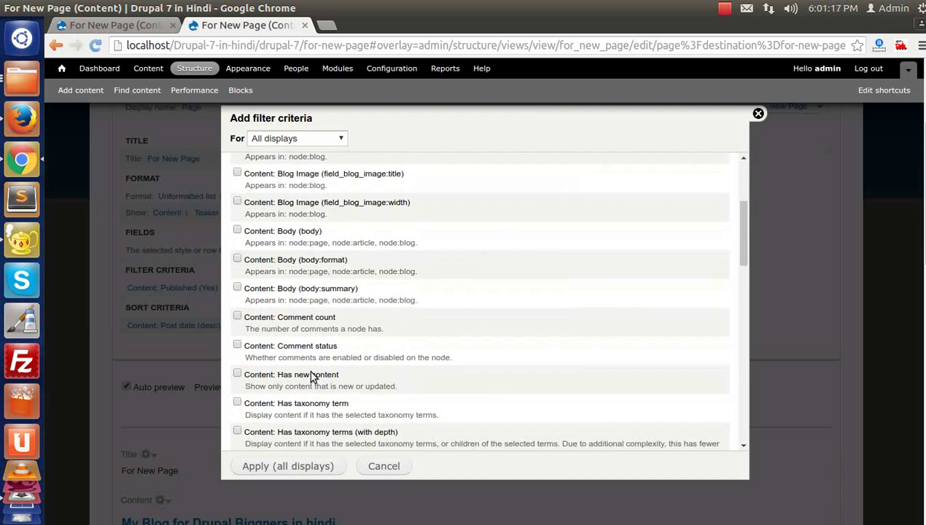
scroll(312, 373, up, 6)
text(tent ty)
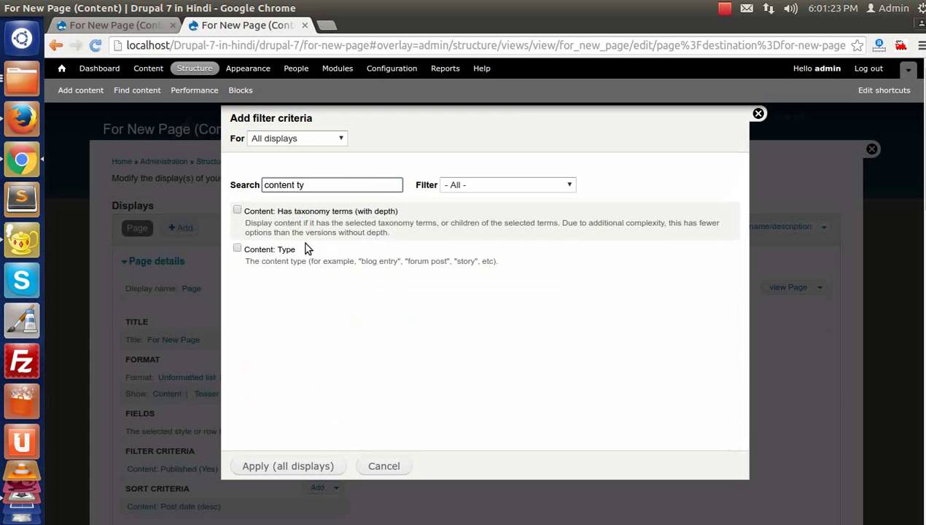
click(270, 249)
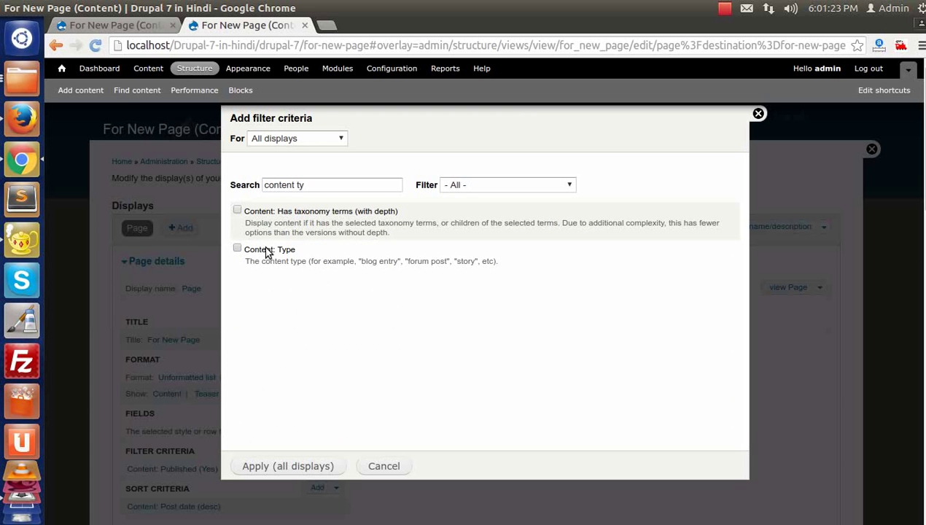
click(292, 467)
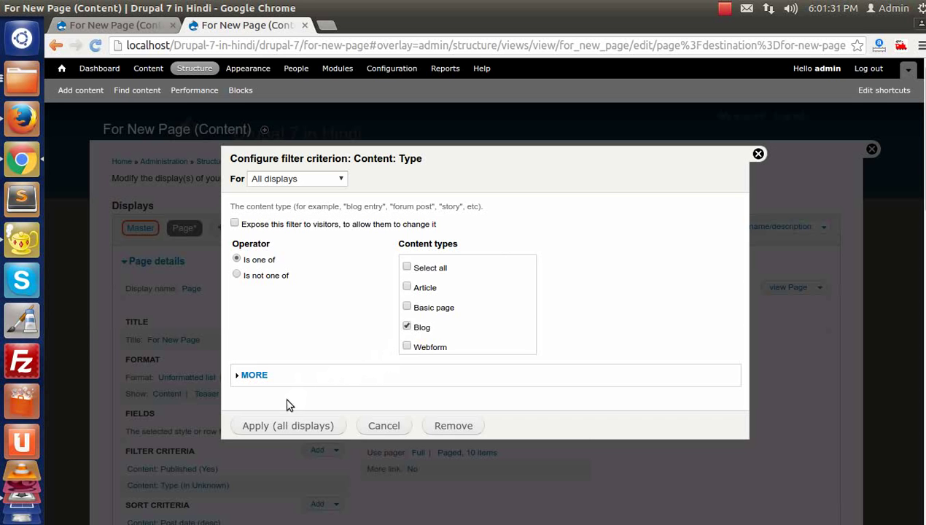
click(277, 429)
- Set the row style of the page to Fields for all displays and accept the default row style options
scroll(281, 438, down, 10)
scroll(287, 446, down, 1)
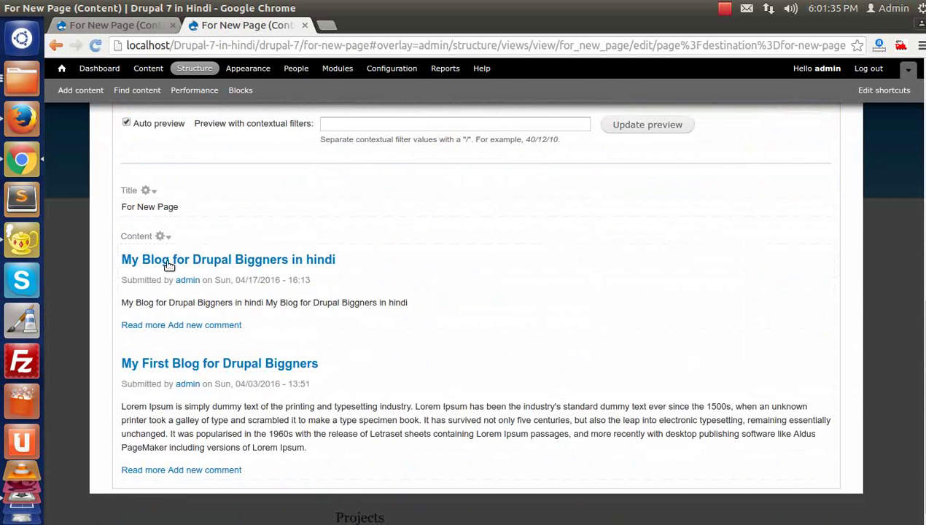
scroll(149, 449, up, 3)
scroll(155, 452, up, 9)
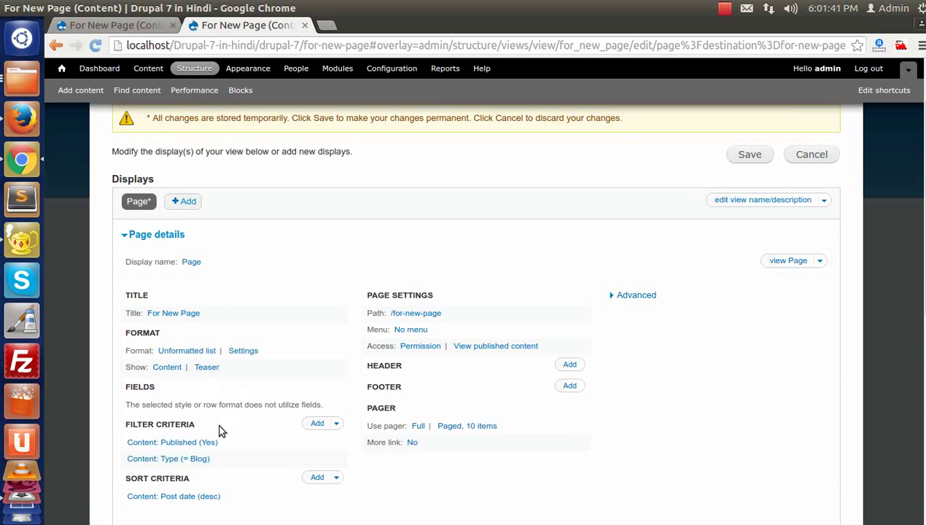
scroll(219, 426, down, 3)
scroll(208, 421, up, 4)
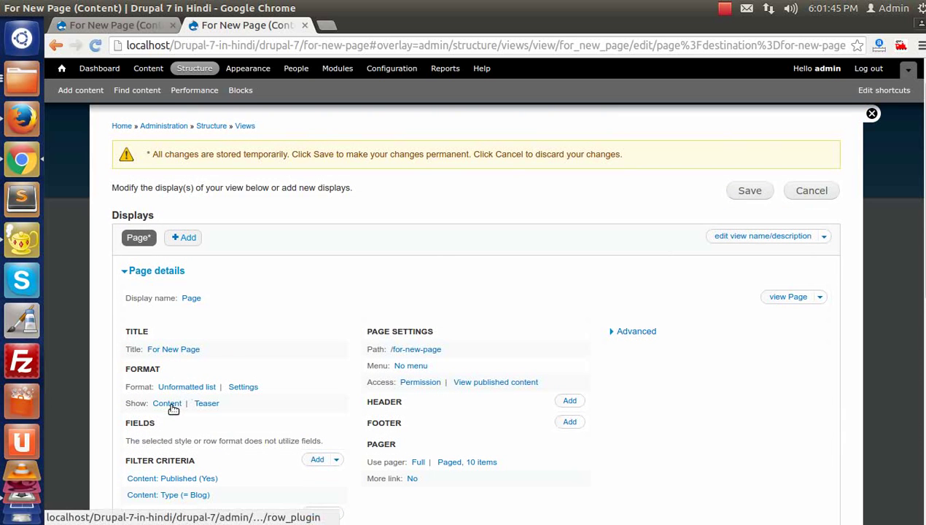
click(171, 406)
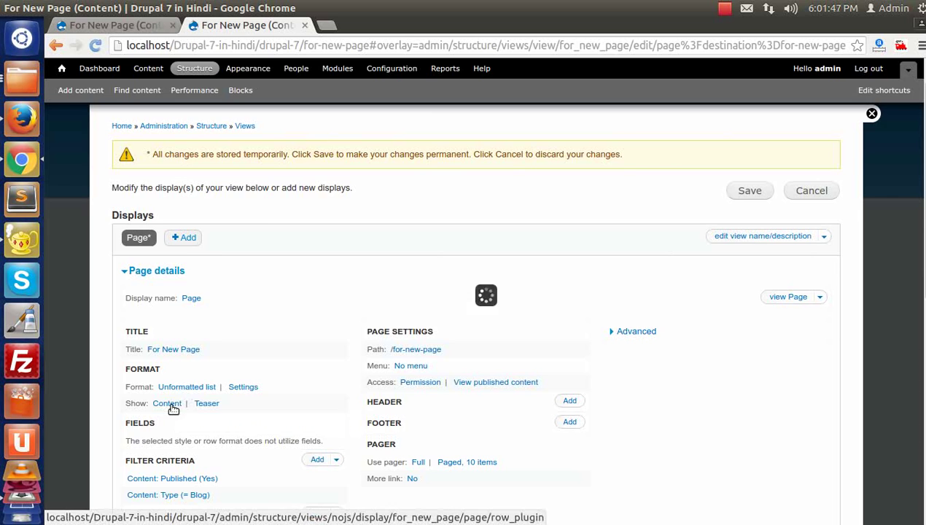
click(251, 290)
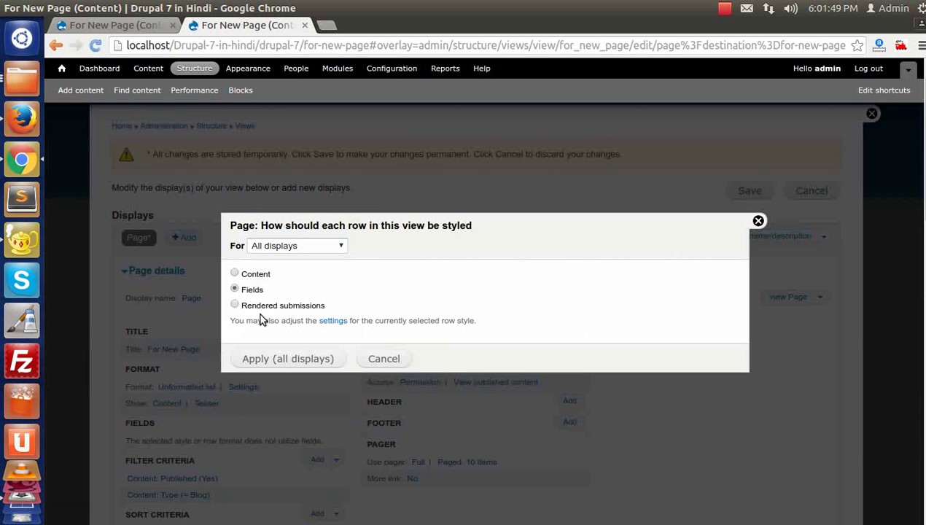
click(270, 358)
click(277, 414)
- Find the Content: Body field by searching for "body" and add it to the view for all displays
scroll(188, 428, down, 4)
scroll(188, 429, down, 4)
scroll(186, 428, up, 5)
click(316, 311)
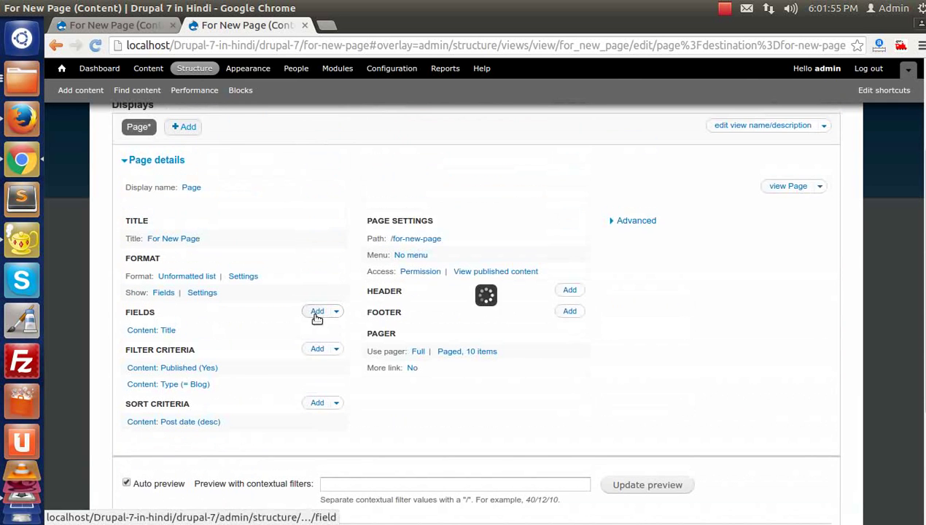
click(299, 183)
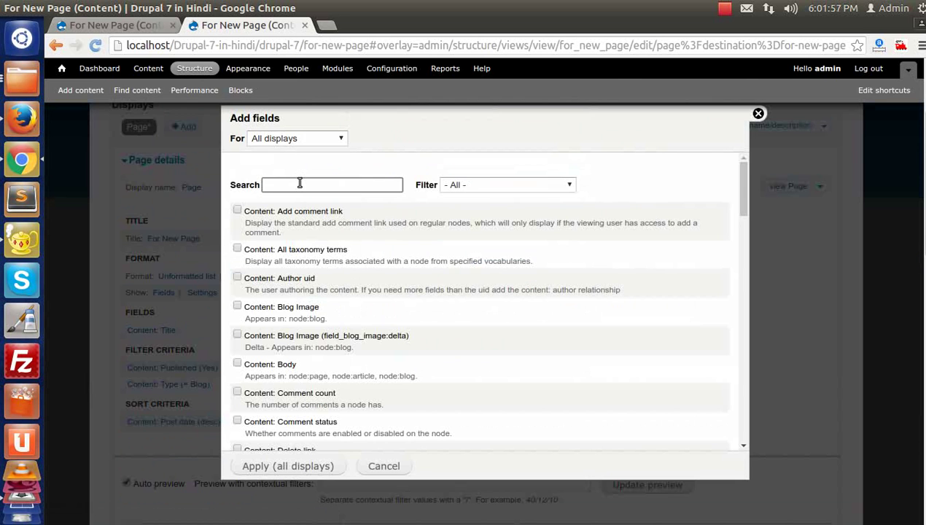
text(body)
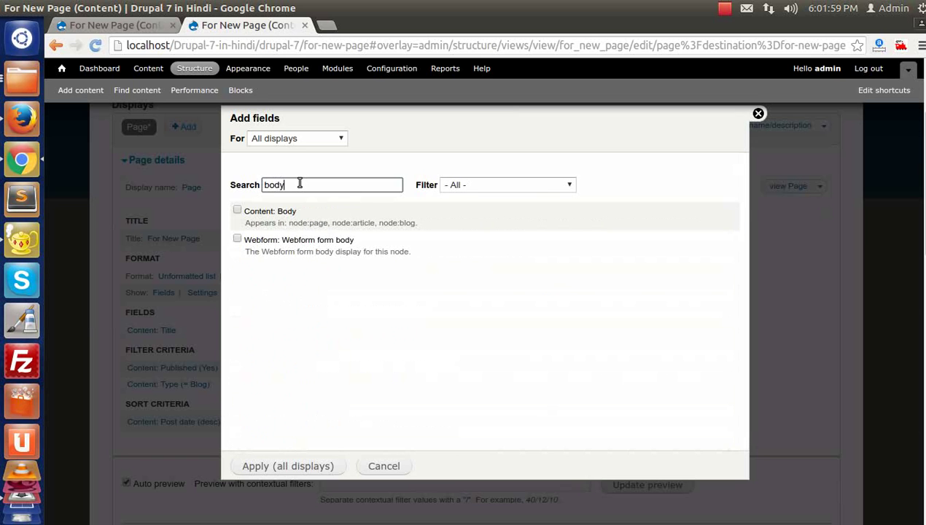
click(288, 218)
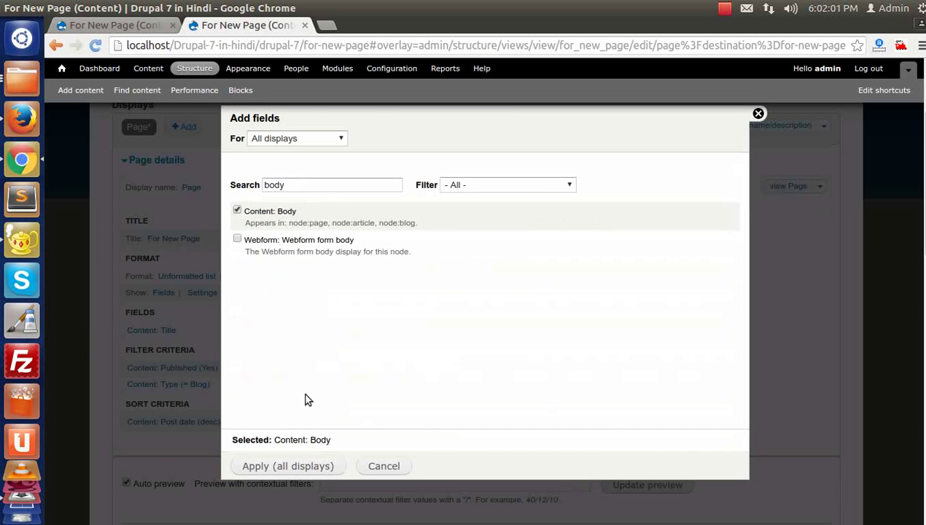
click(297, 465)
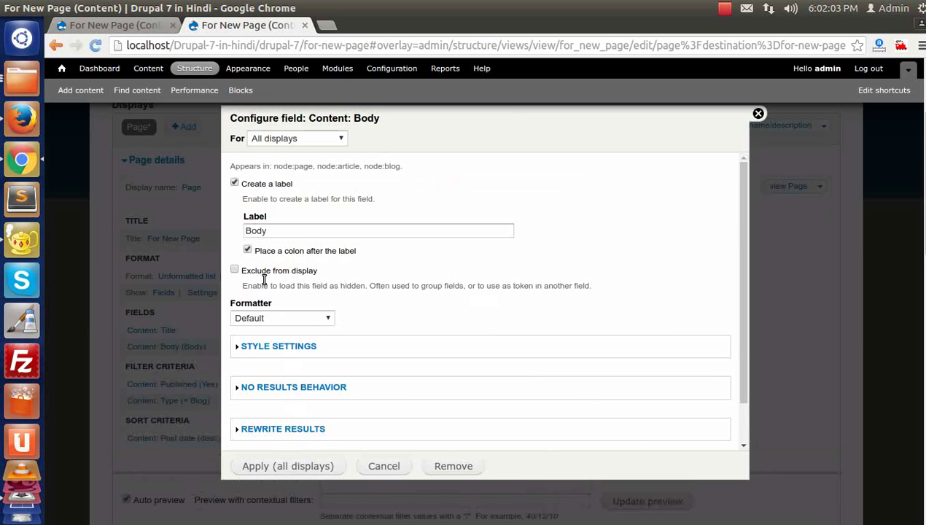
- Configure the Body field without a label, using the Trimmed formatter with a limit of 100 characters, for all displays
click(234, 183)
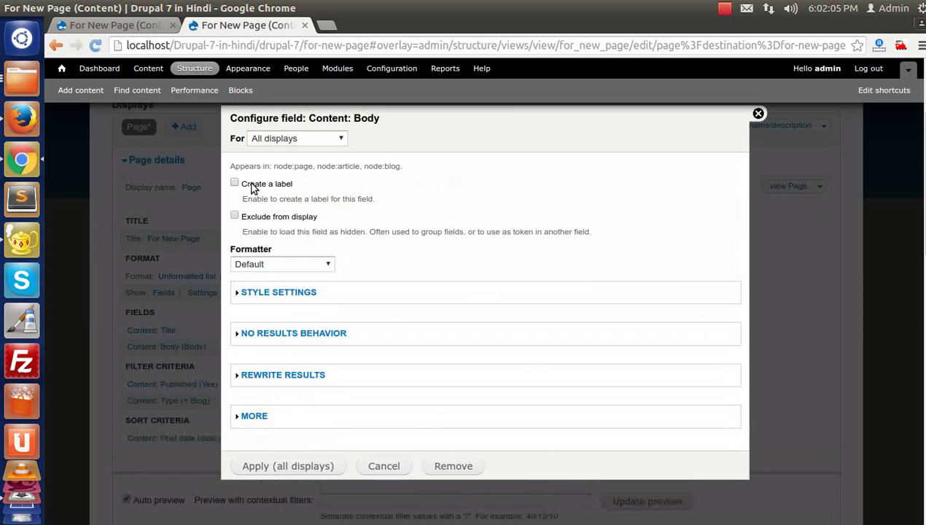
click(257, 265)
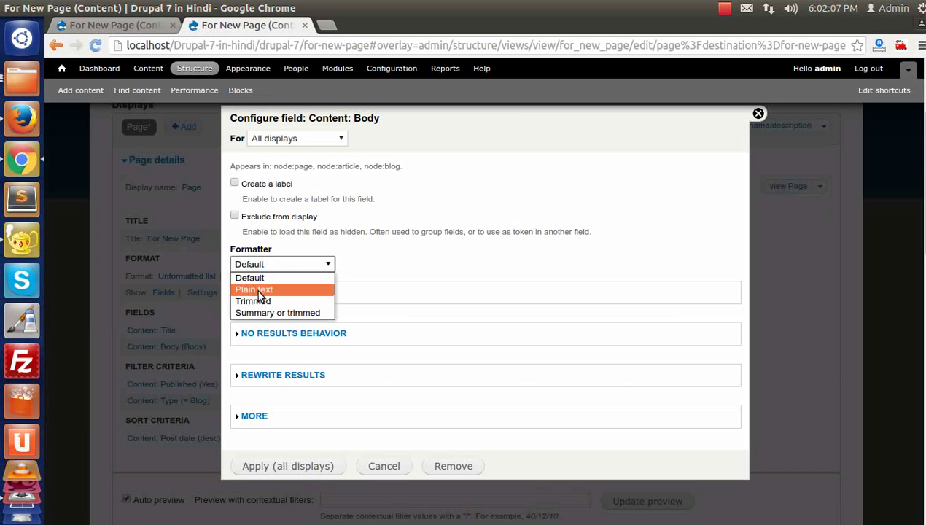
click(256, 301)
click(259, 298)
double_click(259, 298)
text(100)
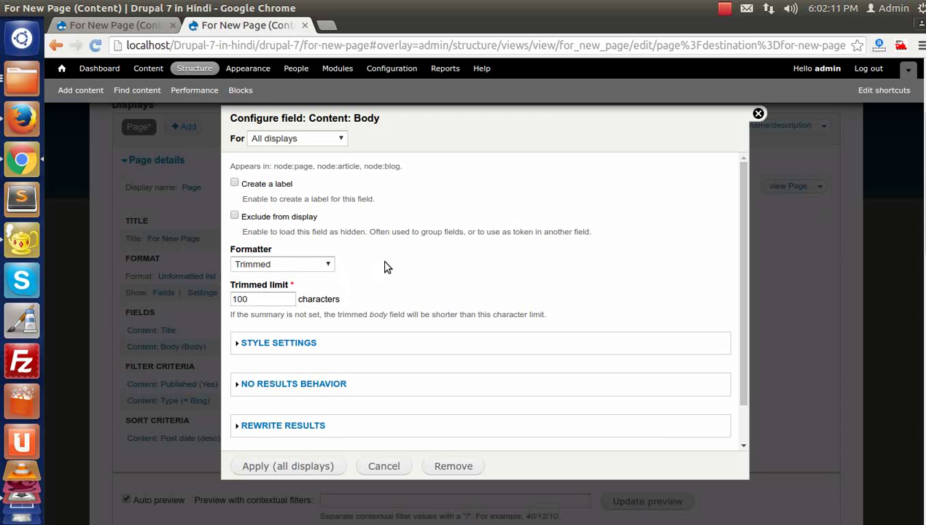
scroll(386, 267, down, 3)
click(281, 465)
- Find the Content: Blog Image field by searching for "image" and add it to the view for all displays
scroll(202, 384, down, 5)
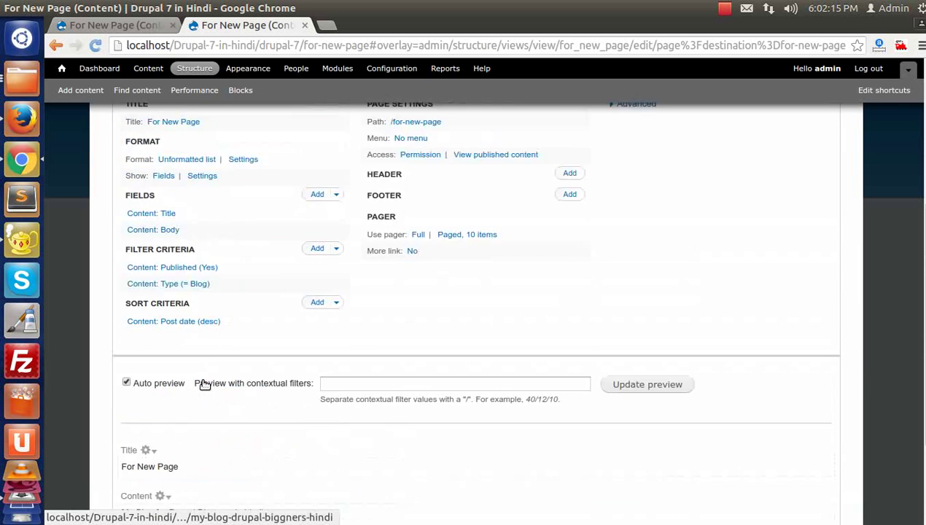
scroll(199, 352, up, 8)
scroll(186, 389, down, 2)
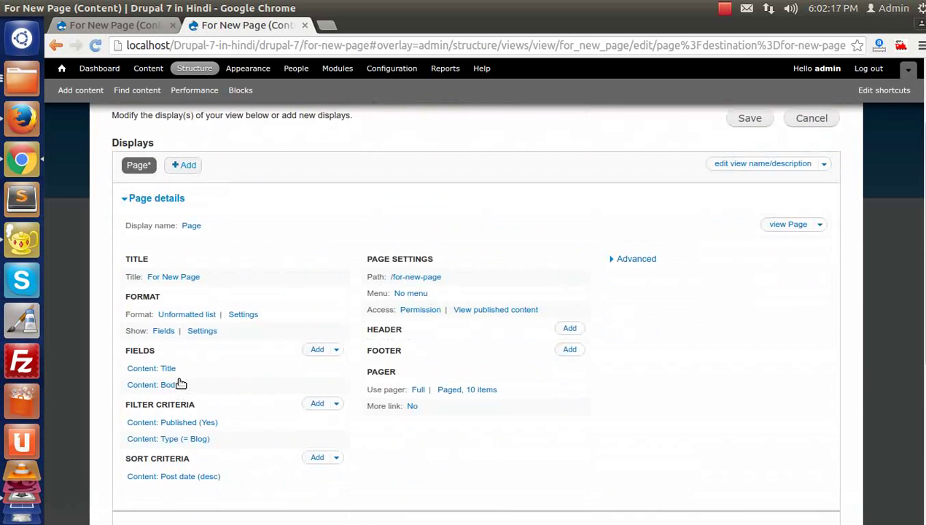
click(315, 352)
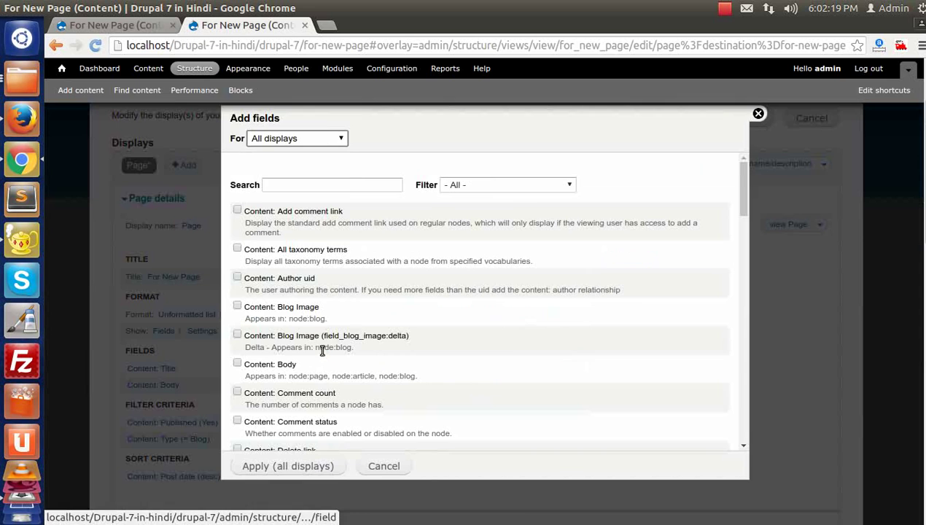
click(278, 186)
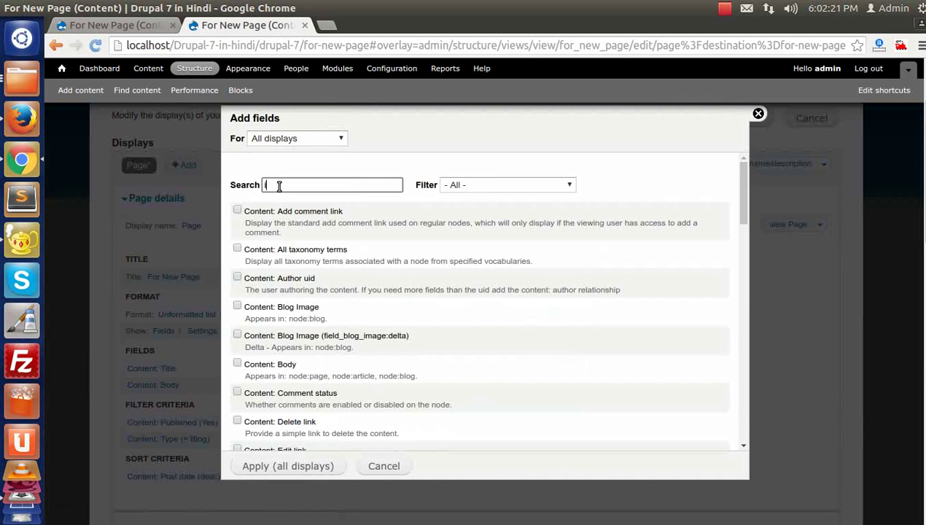
text(image)
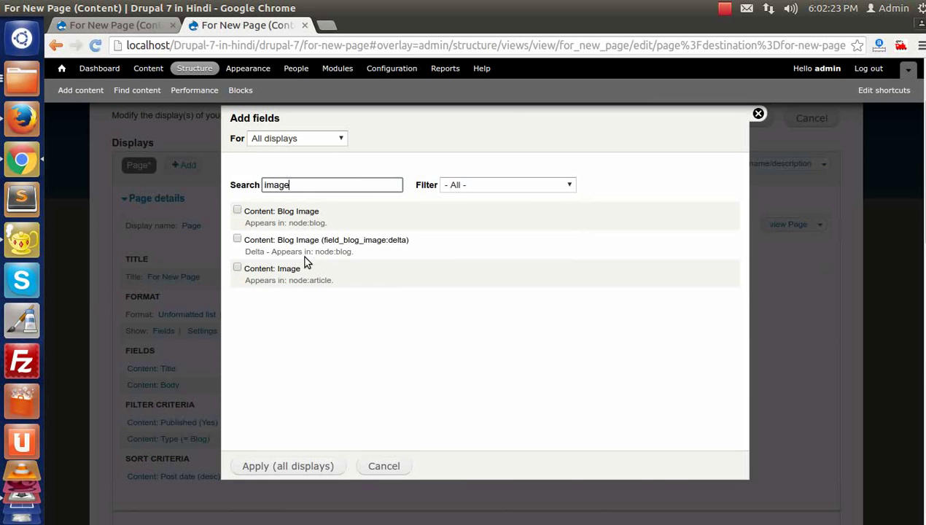
click(294, 218)
click(278, 469)
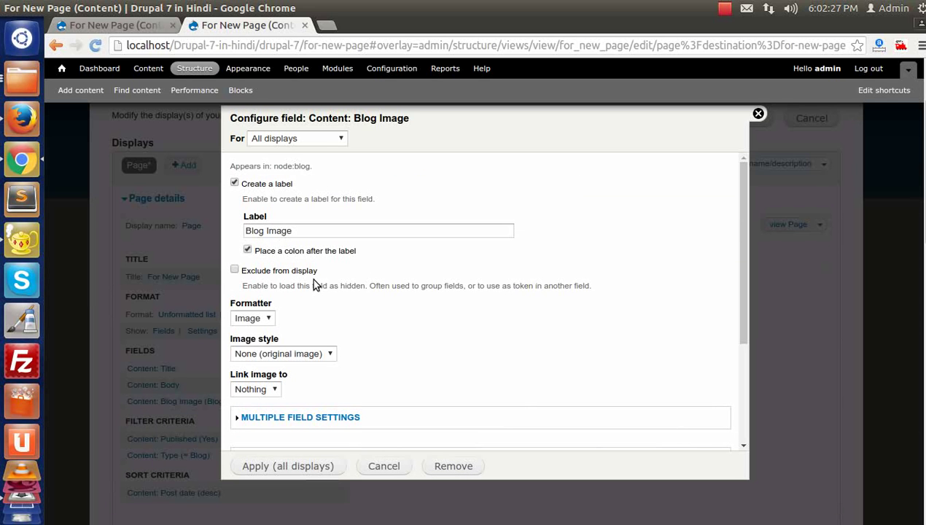
- Configure the Blog Image field without a label, with the Image formatter and the "style for blogs" image style, for all displays
click(235, 183)
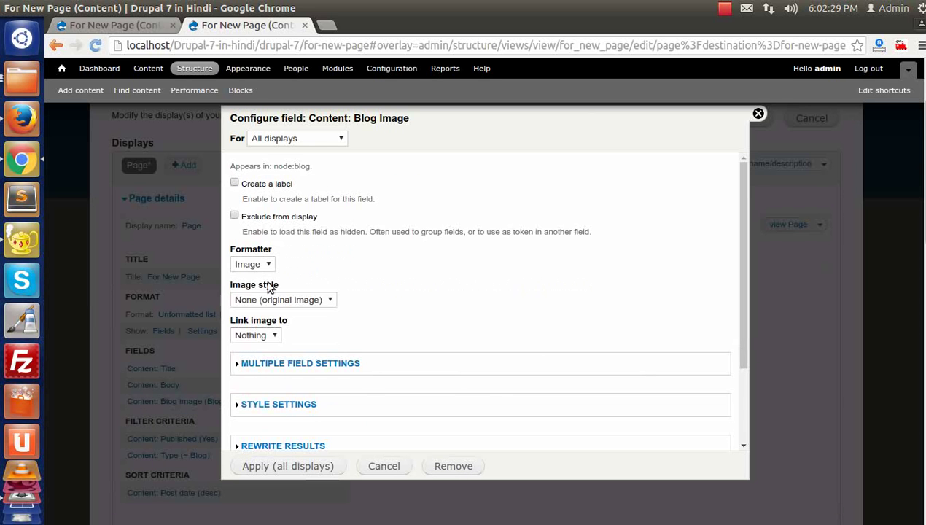
click(253, 264)
click(248, 274)
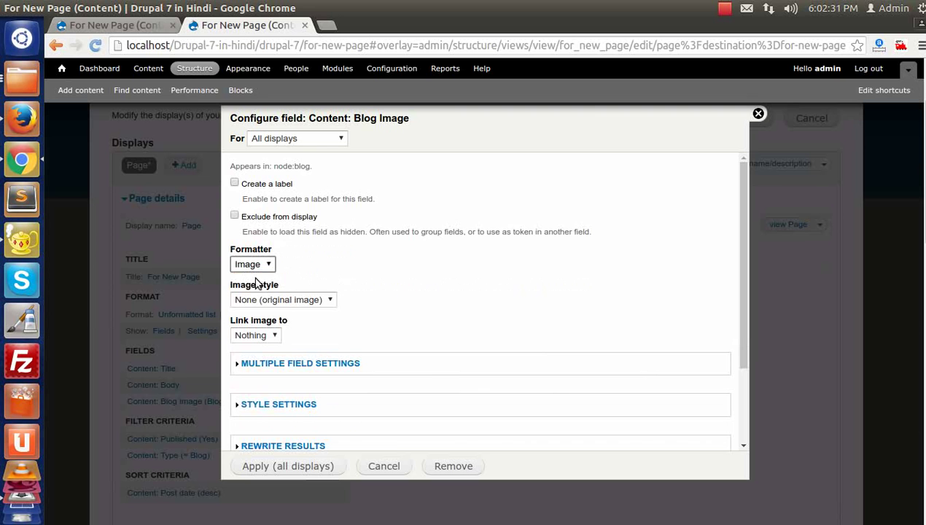
click(266, 299)
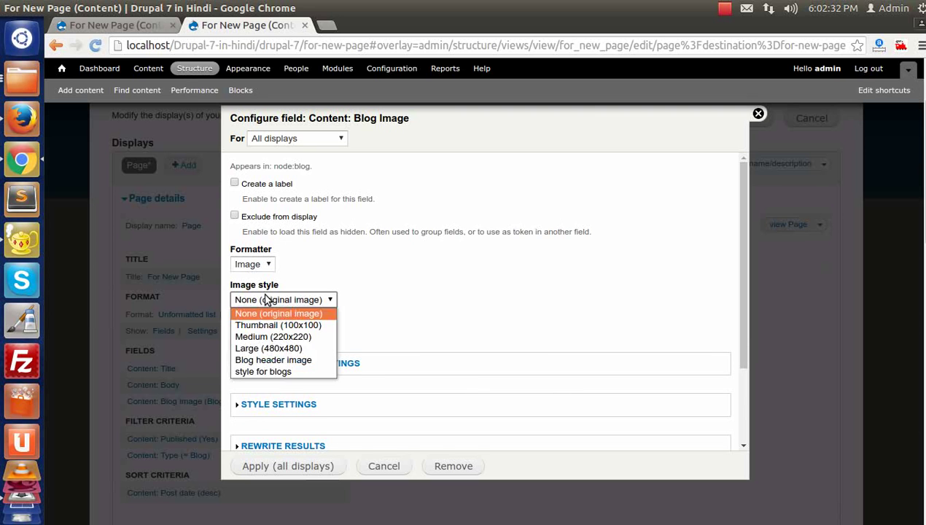
click(248, 372)
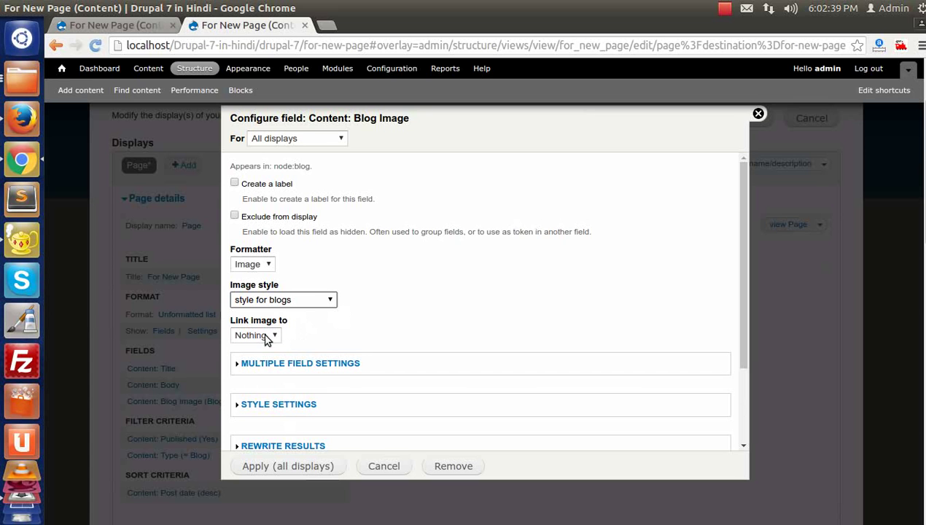
click(282, 466)
- Save the For New Page view and review the blog titles, trimmed text and images on its page
scroll(275, 452, down, 15)
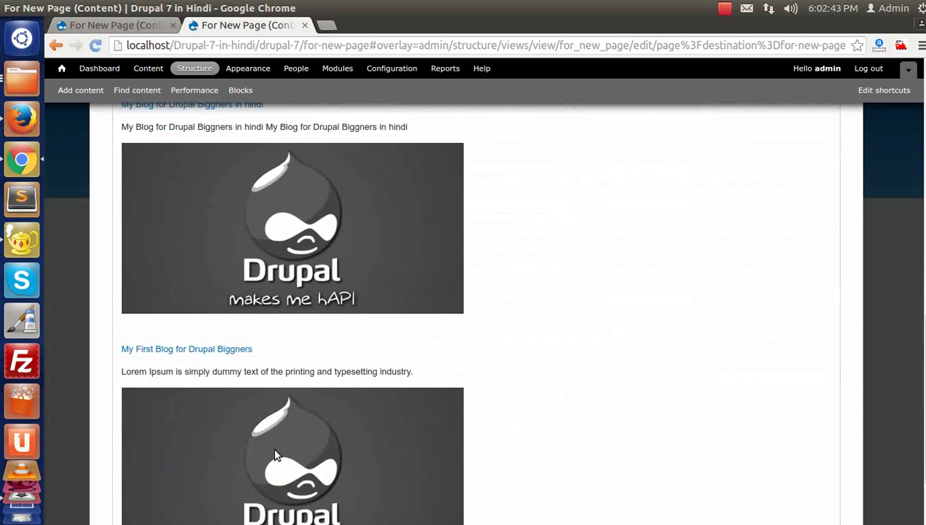
scroll(274, 453, up, 15)
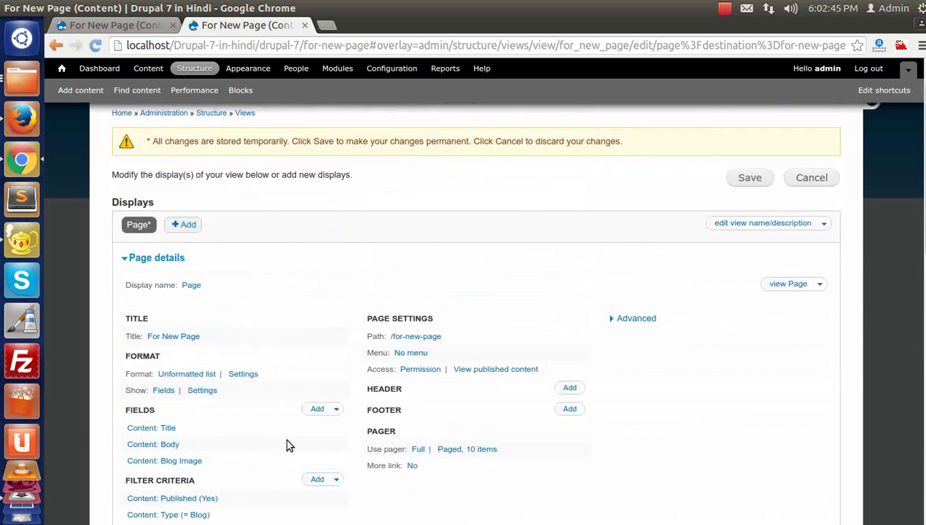
click(739, 226)
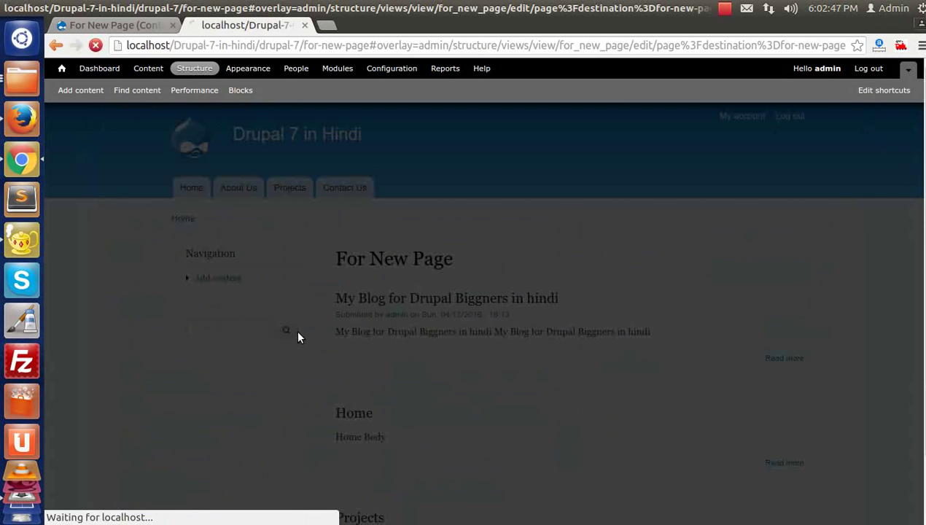
scroll(296, 337, down, 5)
scroll(296, 337, up, 5)
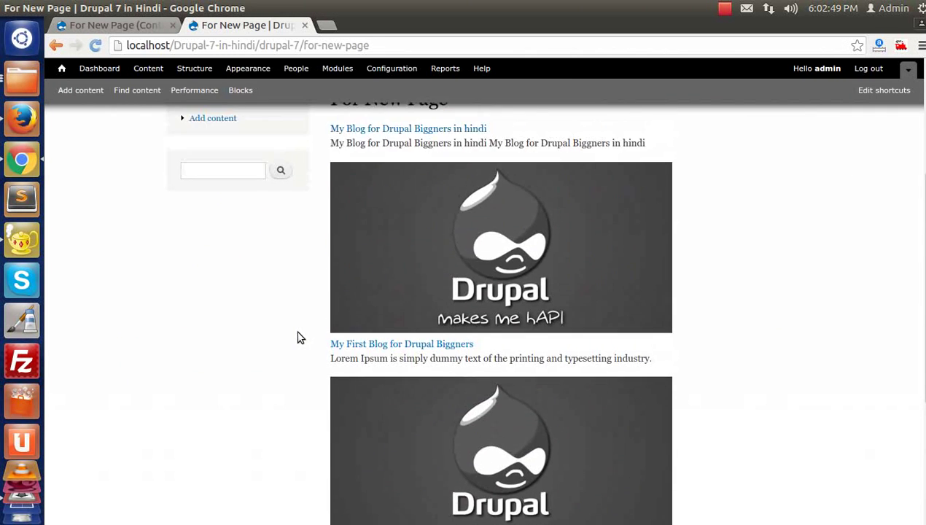
scroll(298, 336, up, 1)
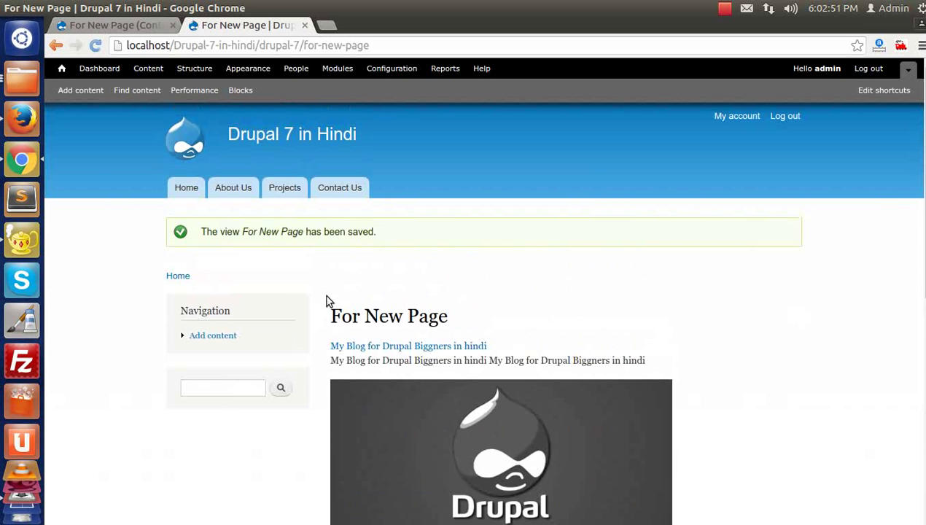
scroll(326, 298, down, 12)
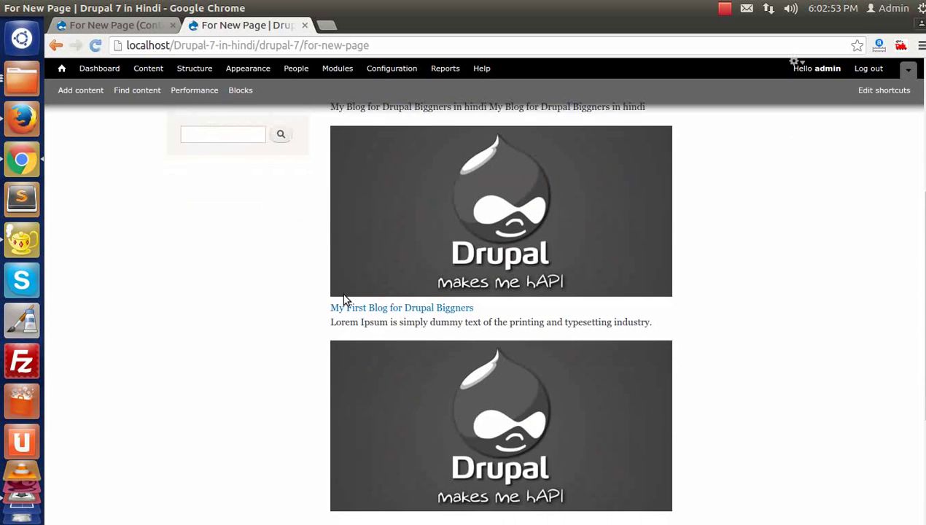
scroll(346, 306, up, 13)
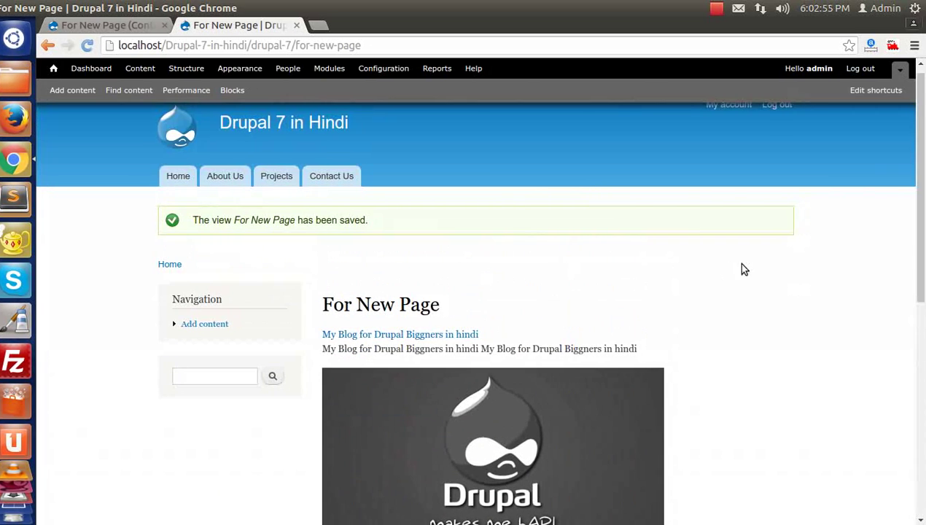
- Reopen the For New Page view's settings from its page, review the fields, criteria and preview, and close the overlay
click(787, 303)
click(769, 319)
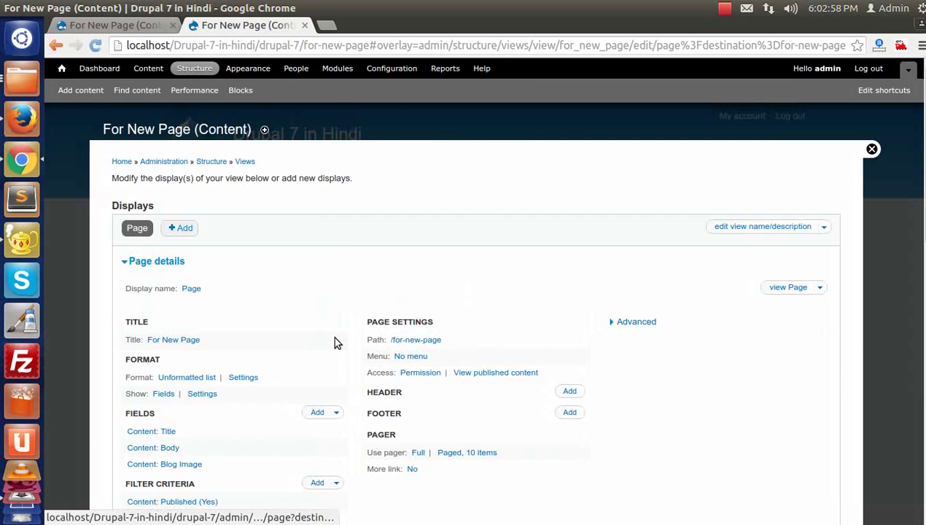
scroll(335, 342, down, 3)
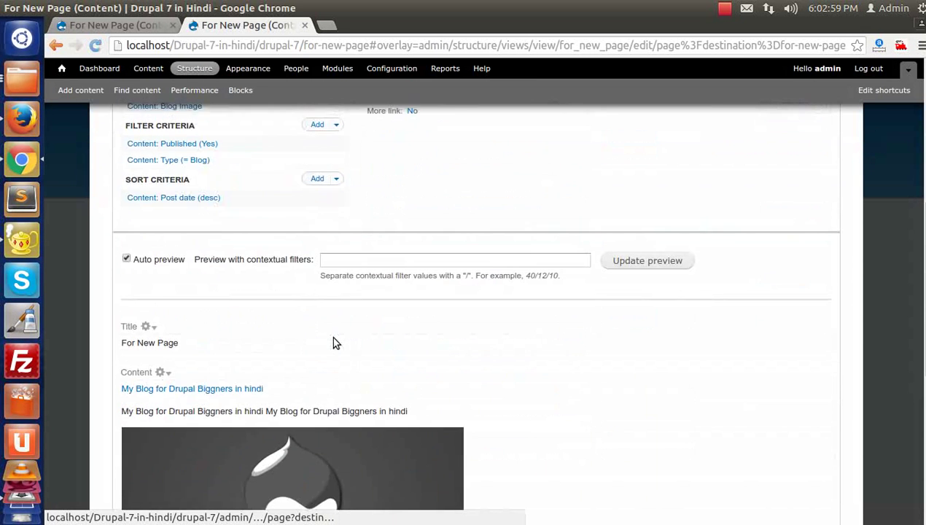
scroll(333, 343, down, 4)
scroll(333, 343, up, 9)
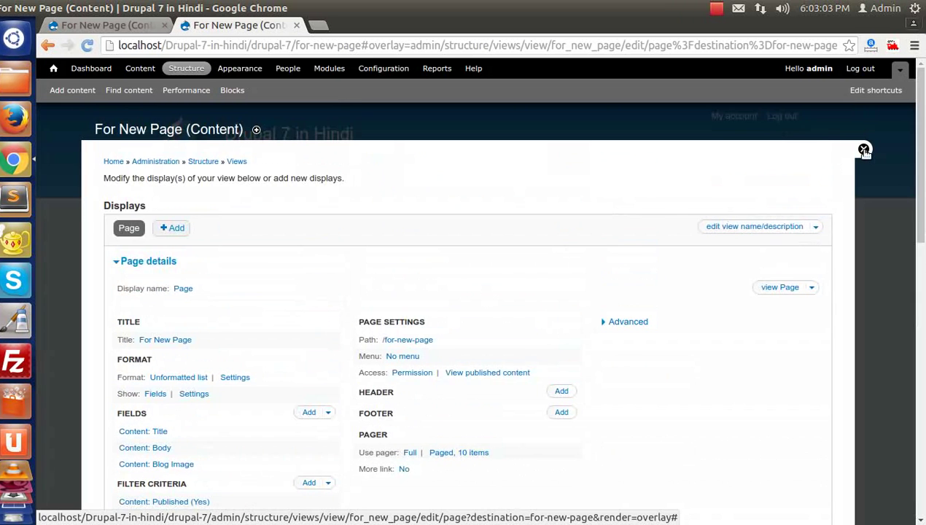
click(864, 150)
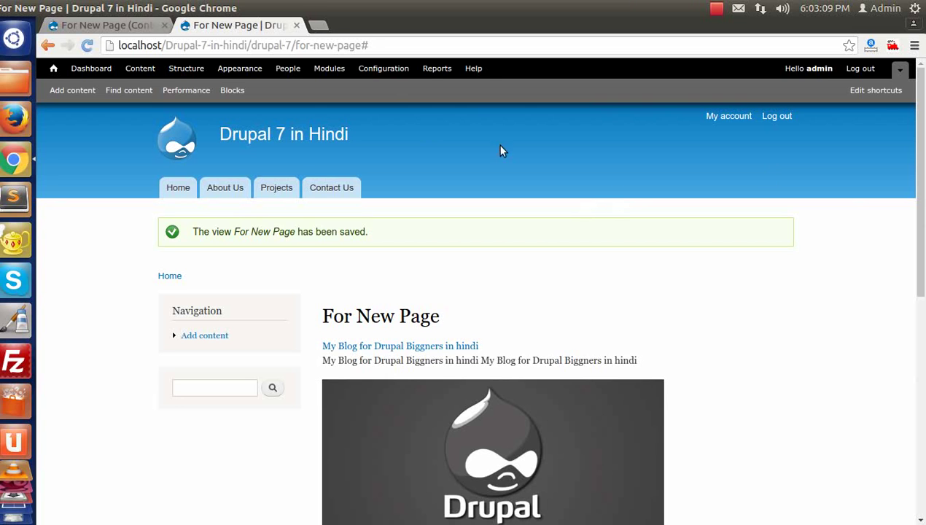
- Reload the view's page with the trailing # removed from its address, and select the for-new-page part of the URL
click(374, 46)
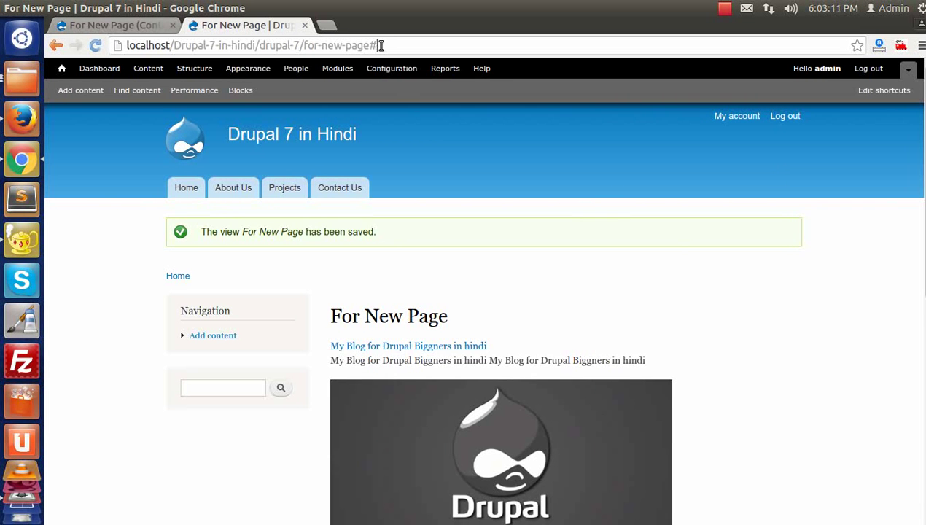
key(BackSpace)
key(Return)
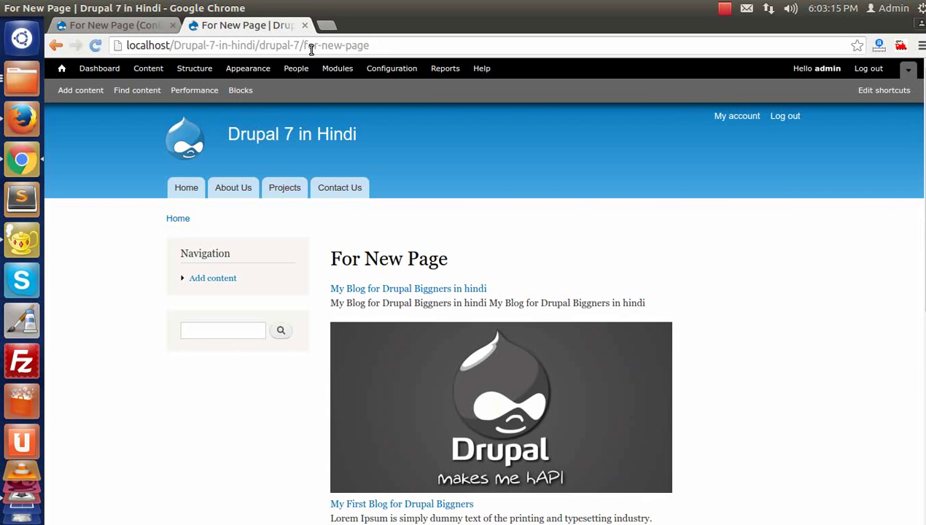
drag(304, 45, 374, 45)
click(372, 45)
shift+click(306, 45)
shift+click(304, 44)
- Review the whole For New Page listing, checking each blog's title, trimmed text and image down to the footer
scroll(584, 295, down, 5)
scroll(612, 302, up, 1)
scroll(605, 301, up, 5)
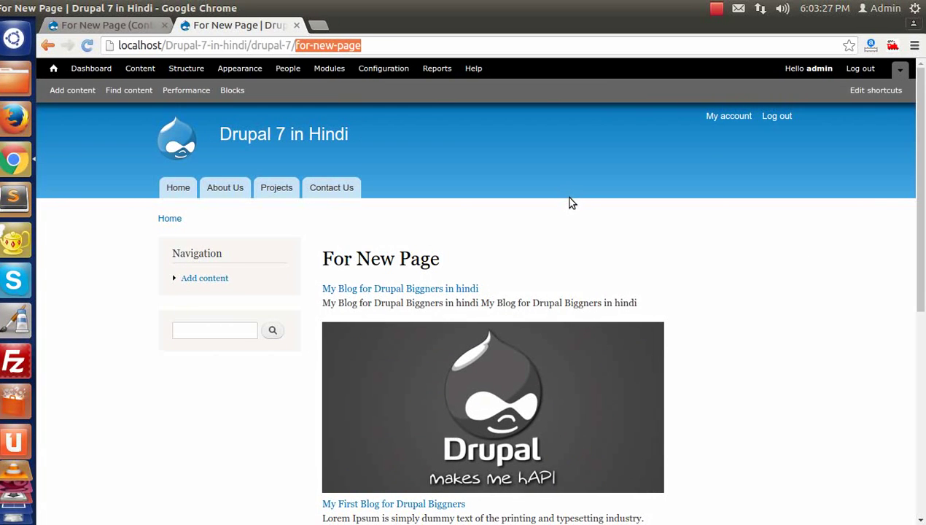
scroll(573, 202, down, 5)
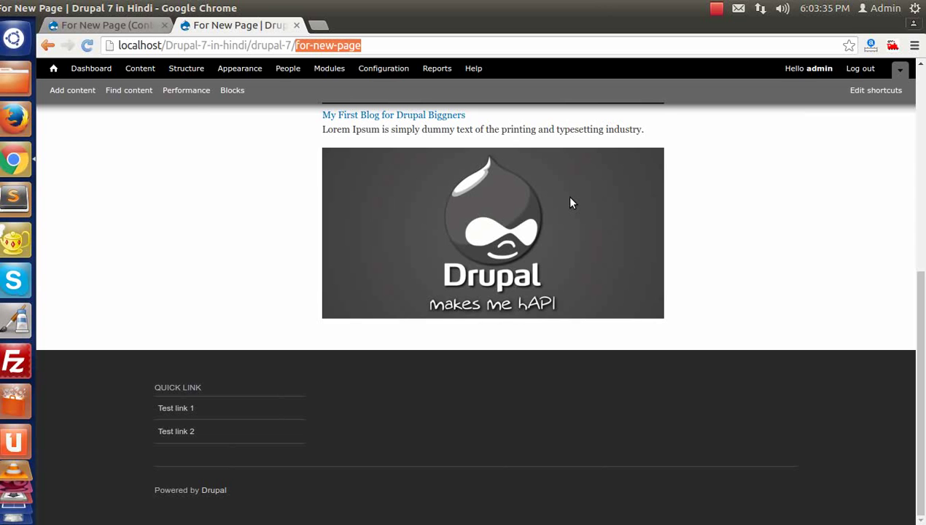
scroll(571, 203, up, 3)
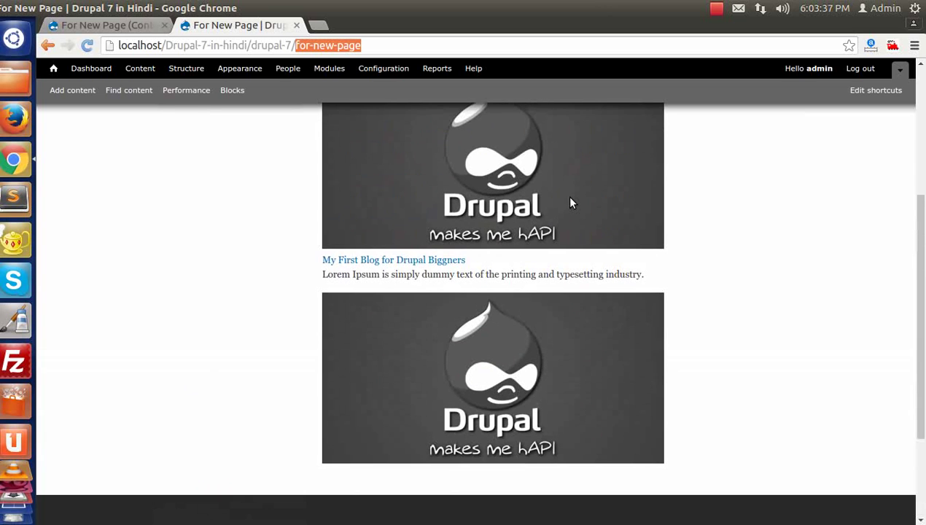
scroll(570, 203, up, 3)
scroll(571, 203, up, 2)
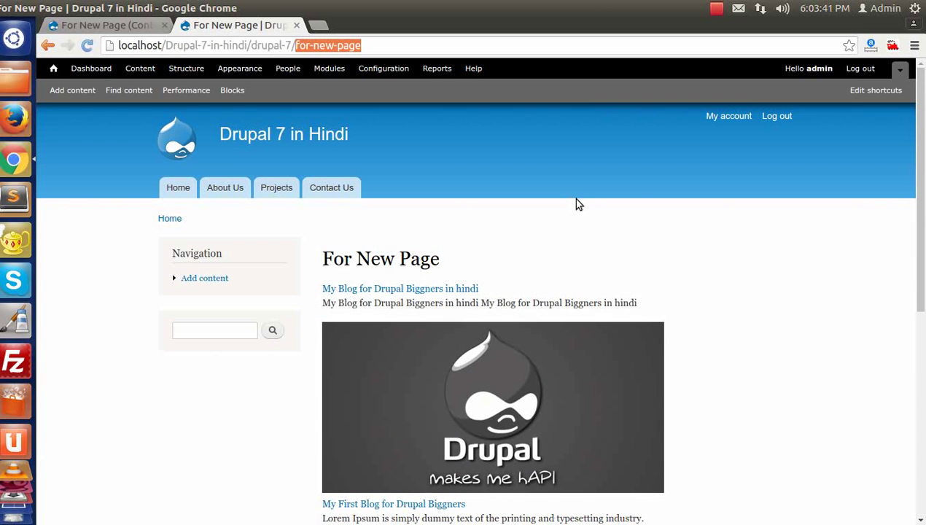
click(716, 9)
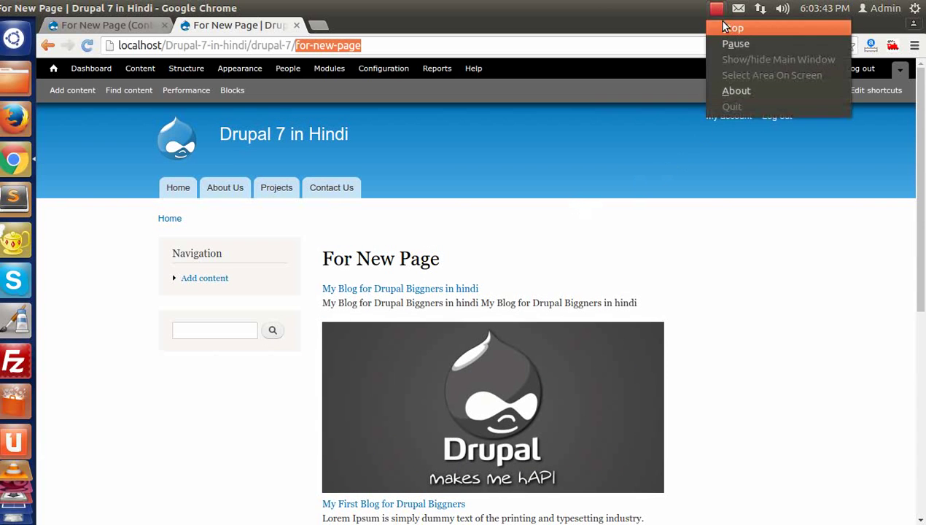